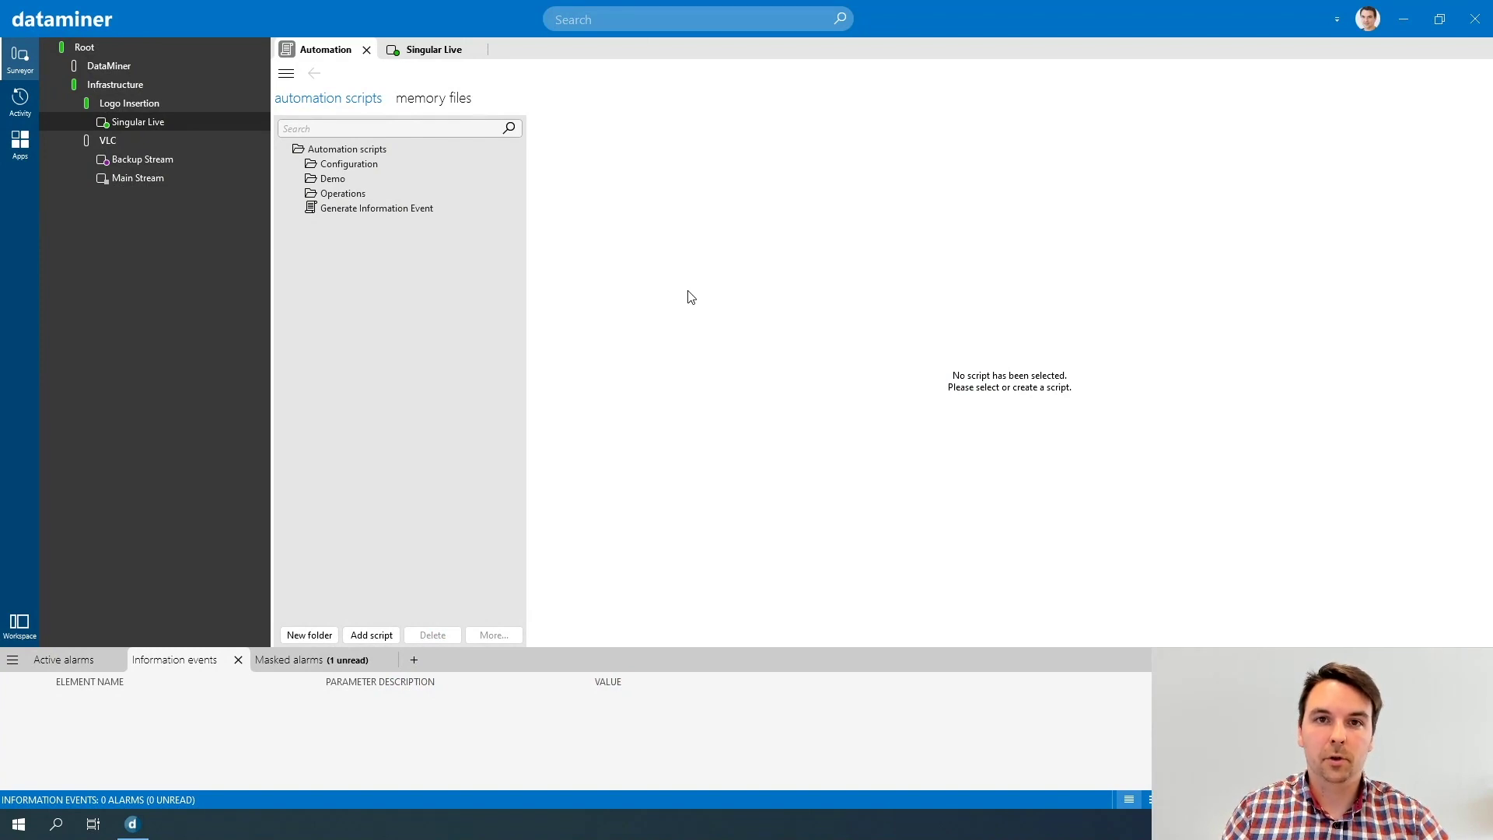
Create a new folder named "Singular Live" under Automation scripts
click(439, 54)
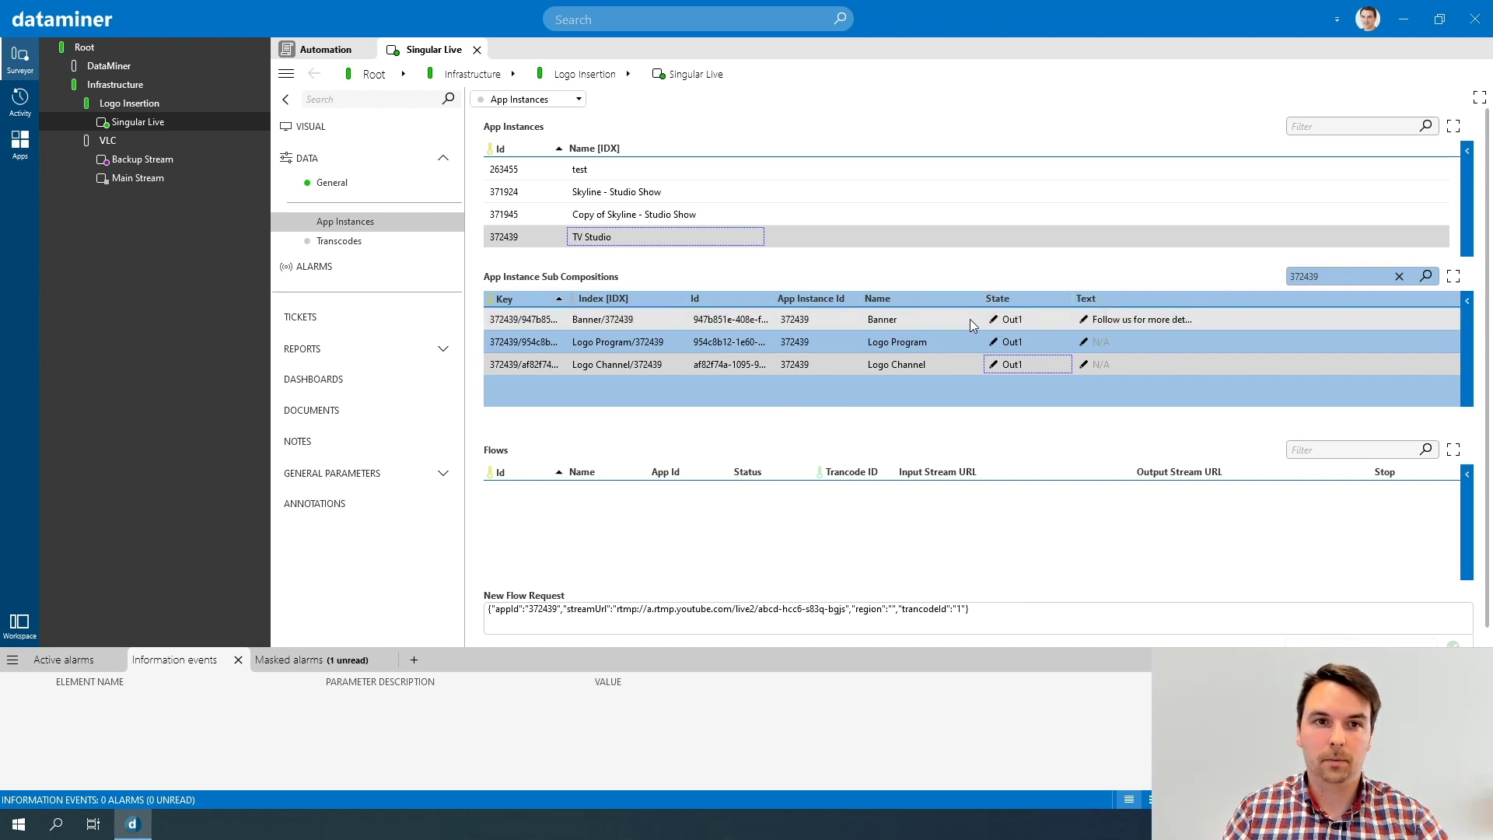
click(325, 52)
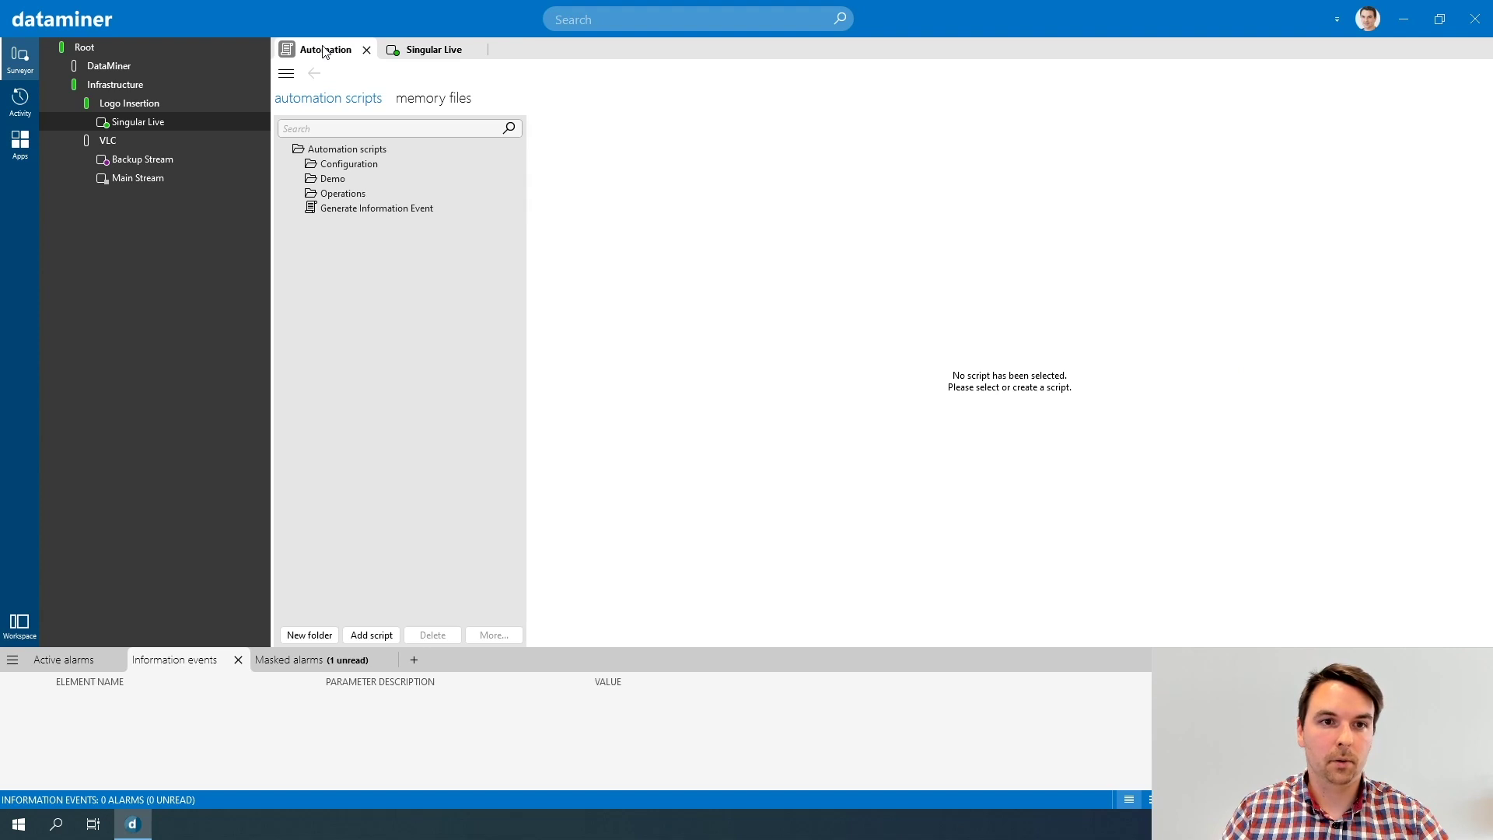
right_click(347, 151)
click(380, 224)
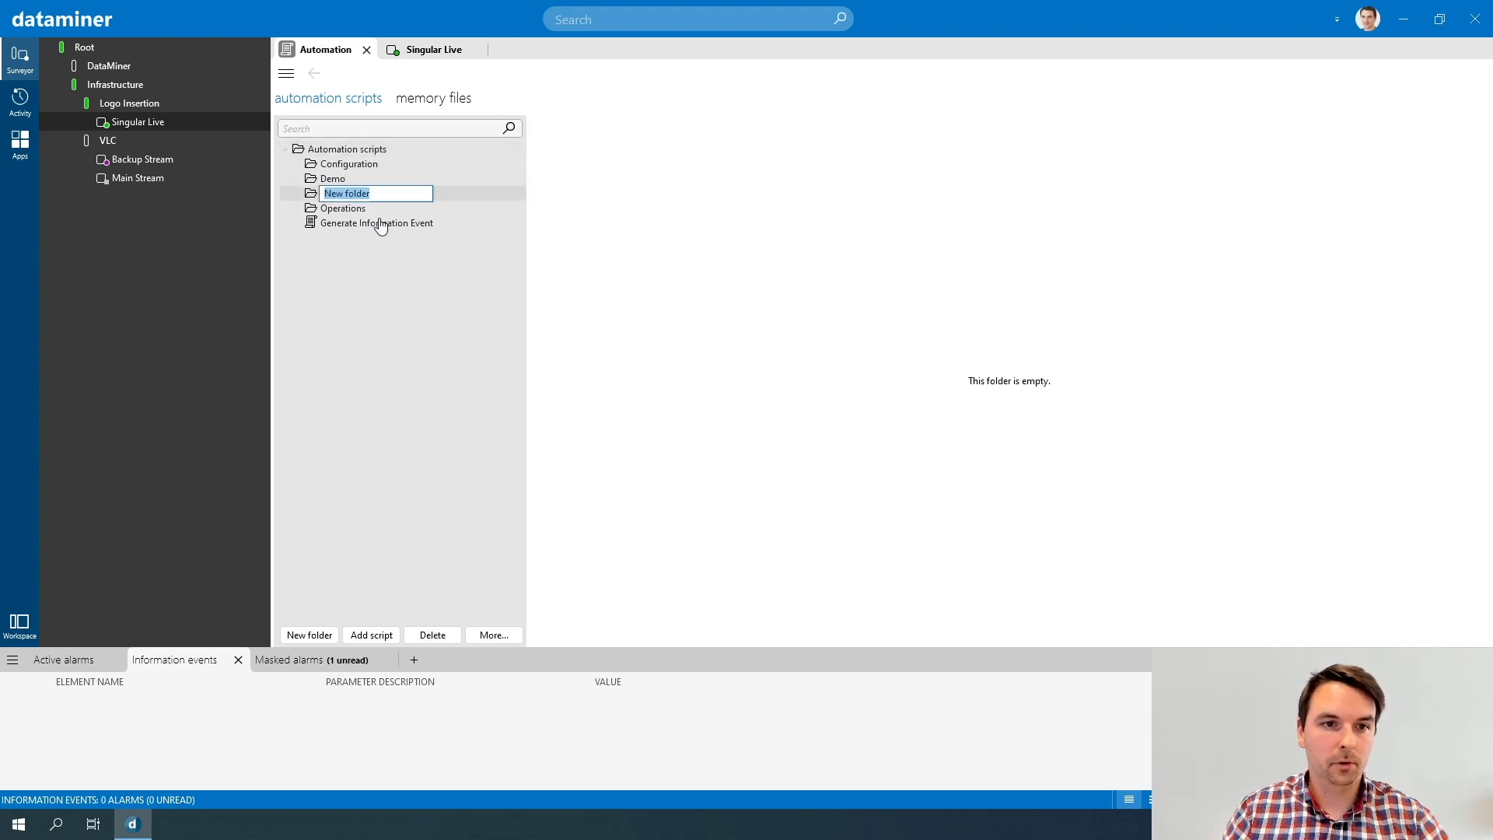
text(Singular Live)
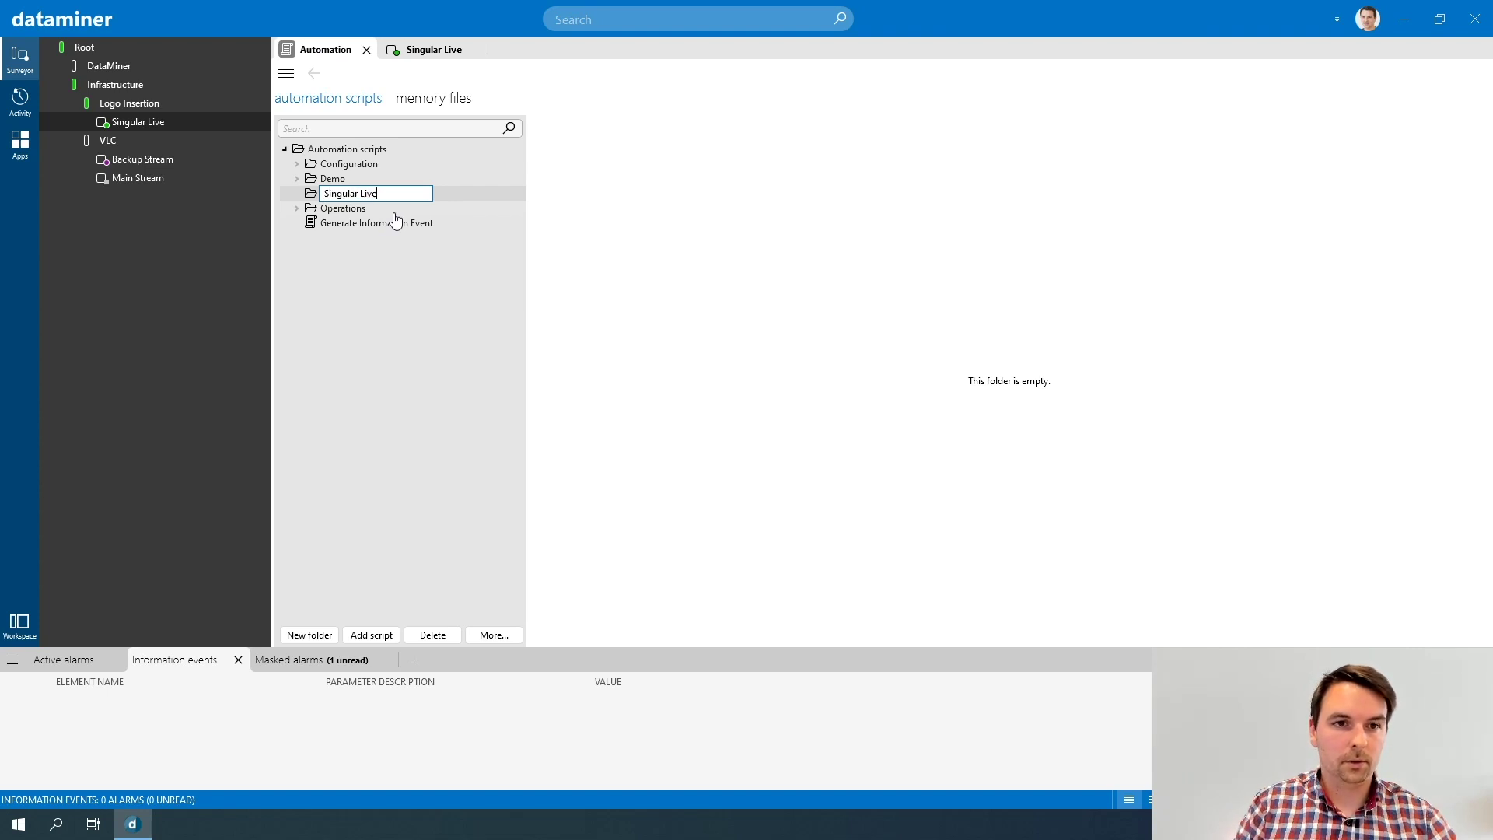
key(Return)
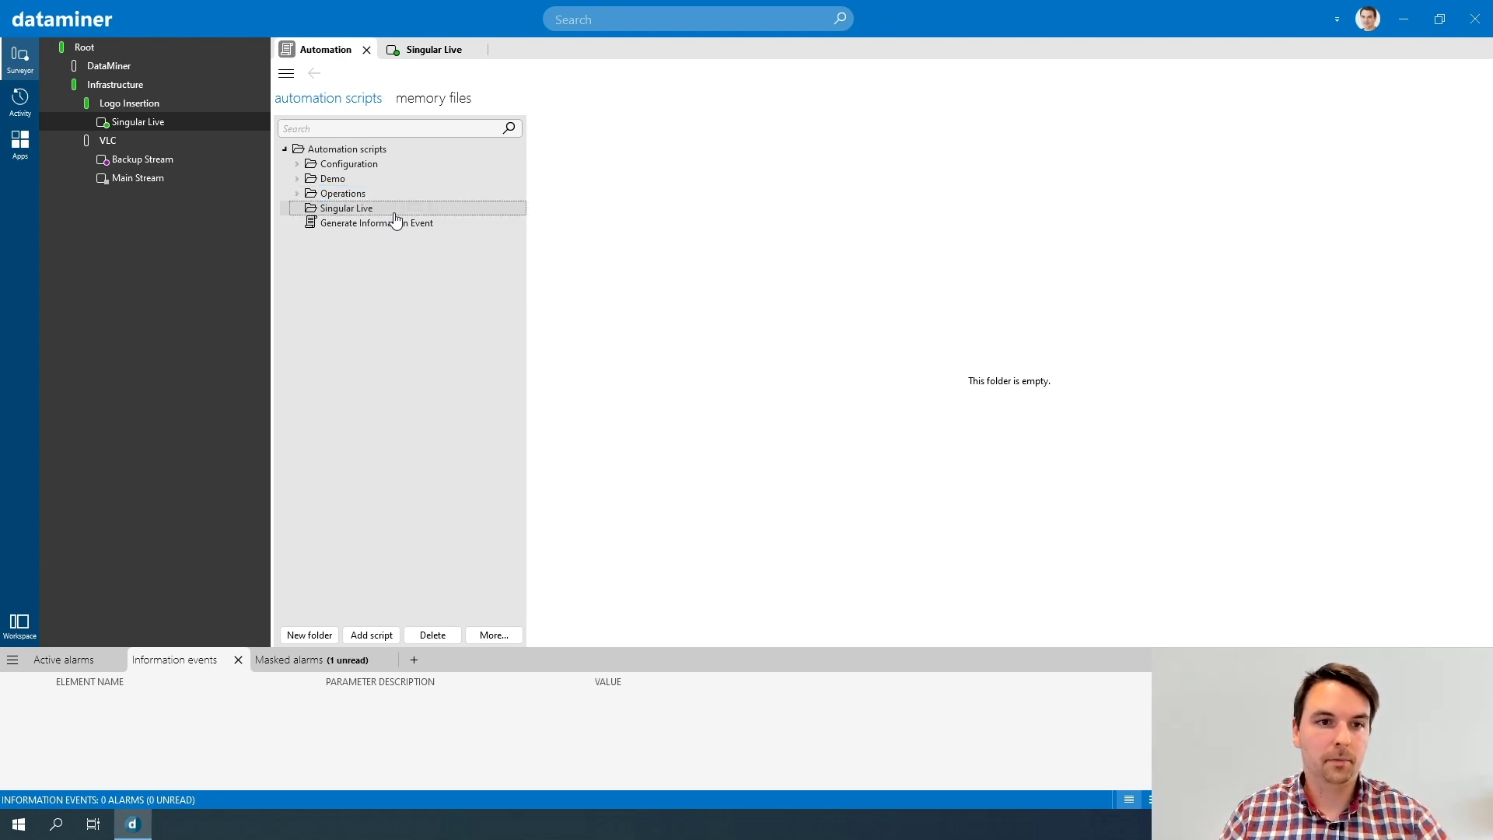
Add a new automation script in the Singular Live folder and name it "Singular Live Overlay"
right_click(352, 211)
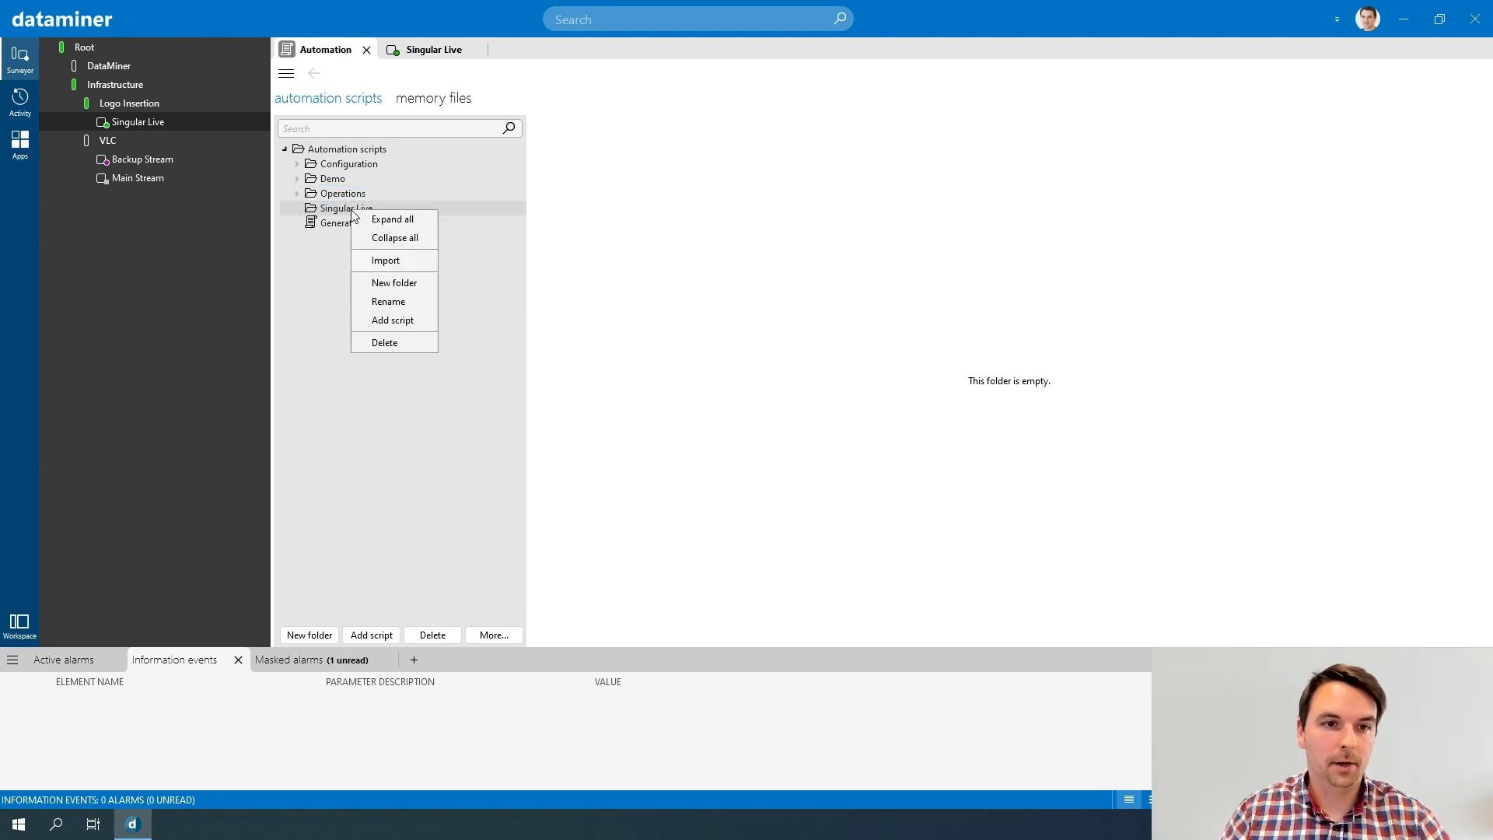
click(395, 324)
click(674, 147)
drag(676, 149, 588, 143)
text(Singular Li)
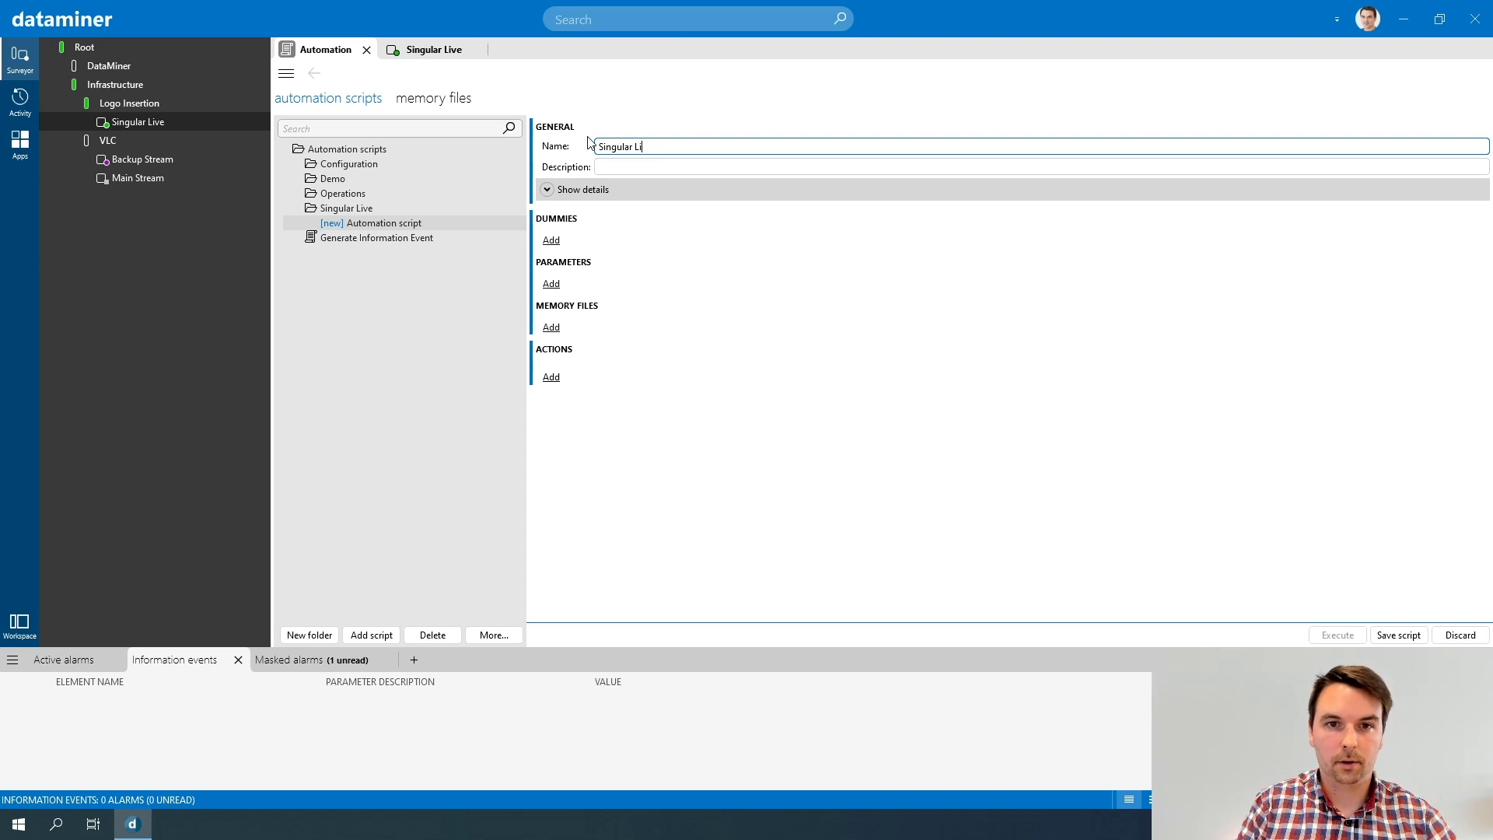
text(ve Overlay)
Describe the script as "This script will be used to show or hide an overlay in Singular Live" and save it
click(609, 166)
text(This script will be )
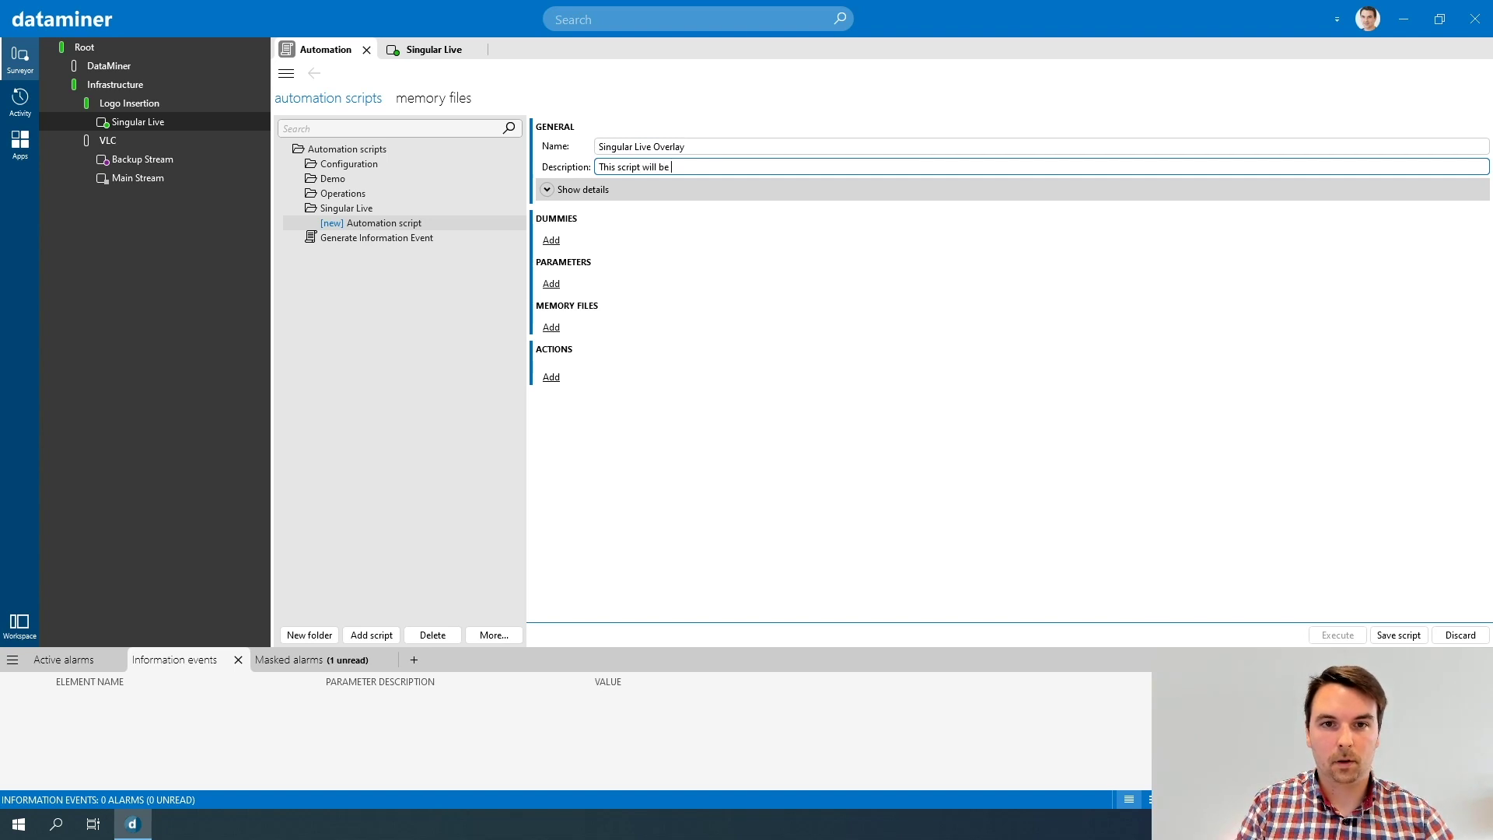
text(used to show or hide an overlay in Singular Live)
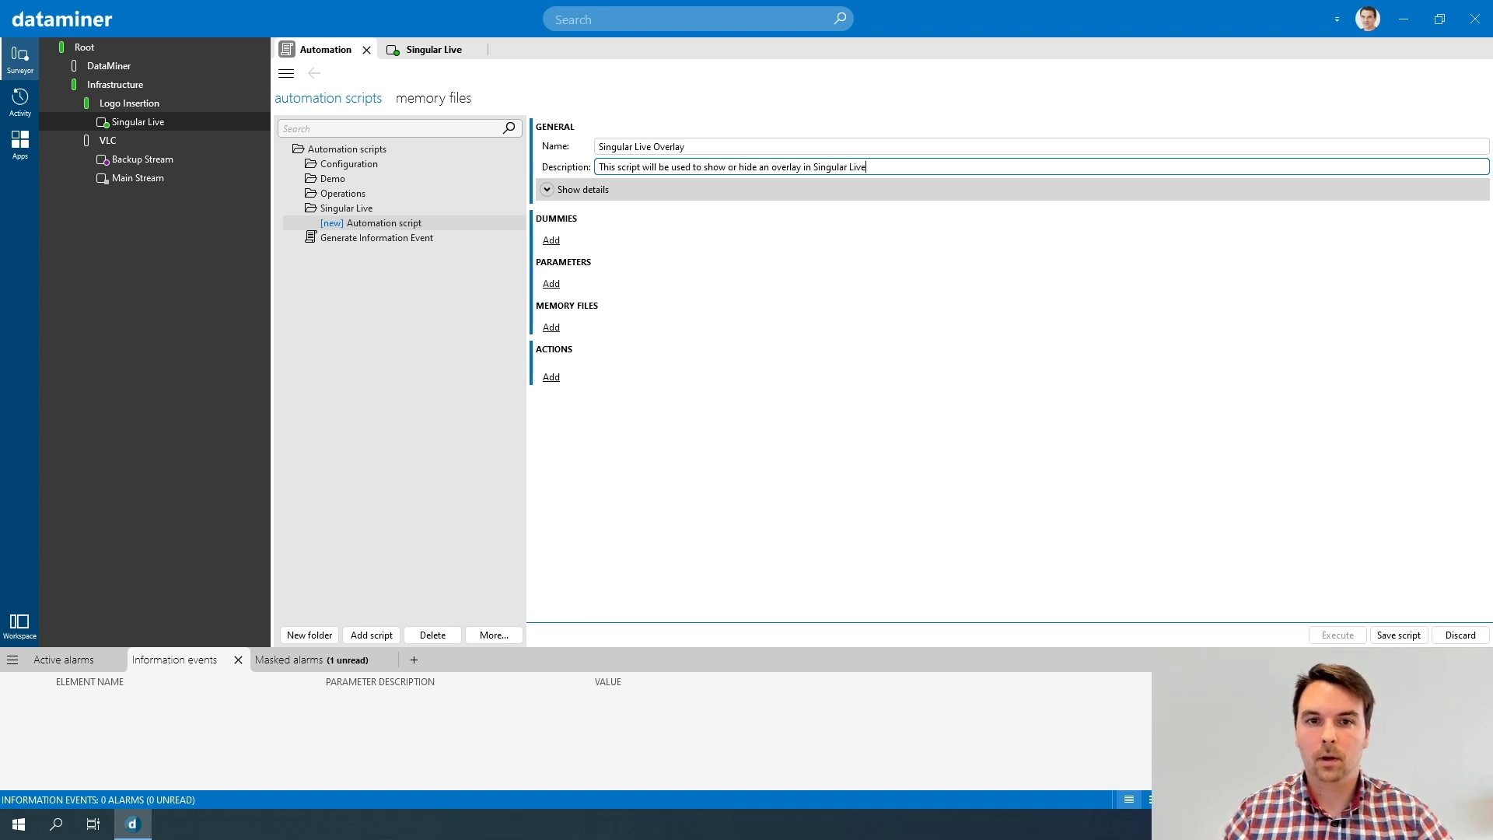
click(1398, 634)
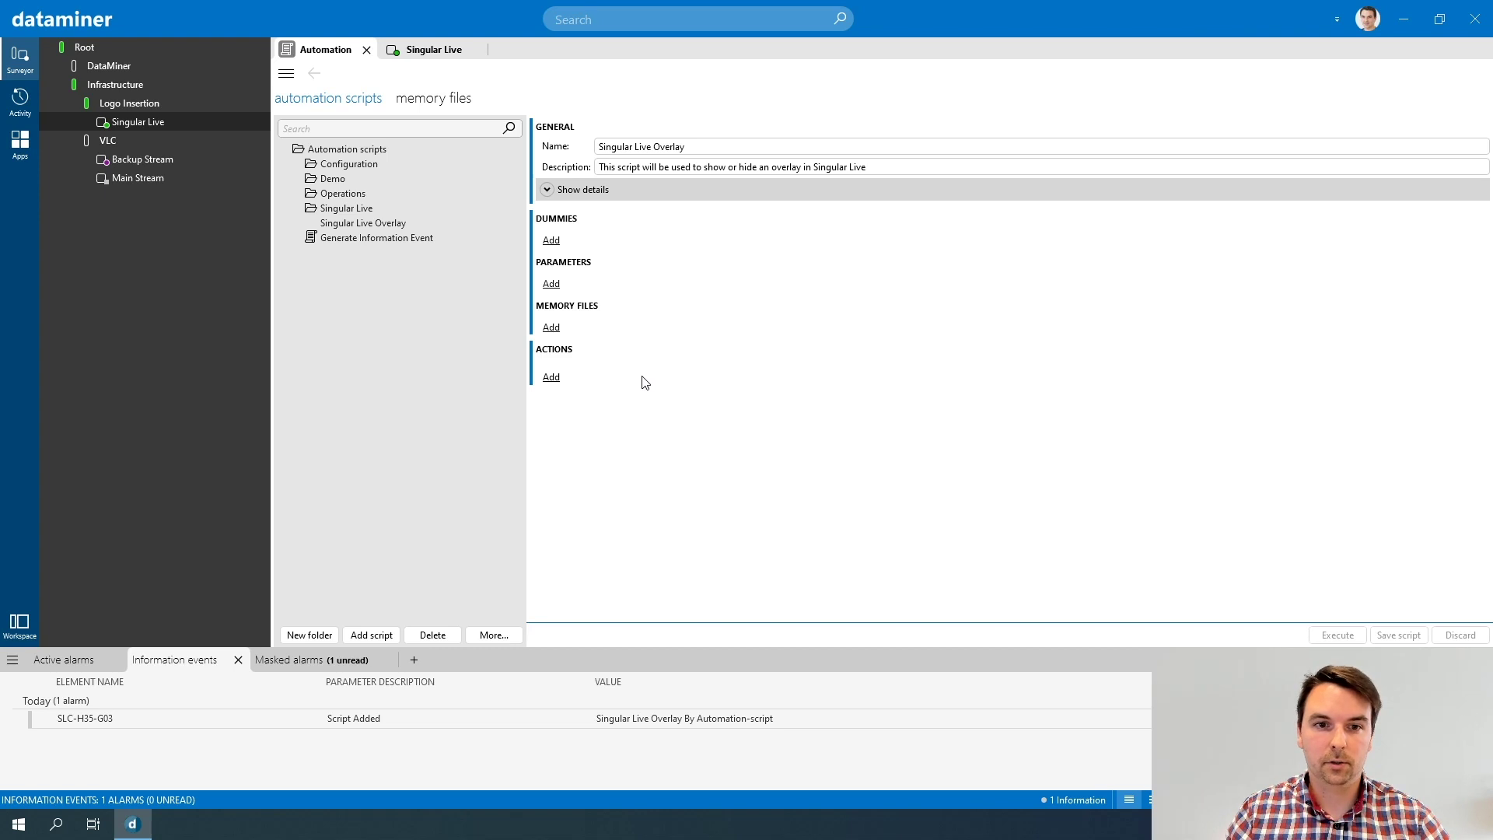
Add an Information action with the message "Singular Live" and save the script
click(553, 376)
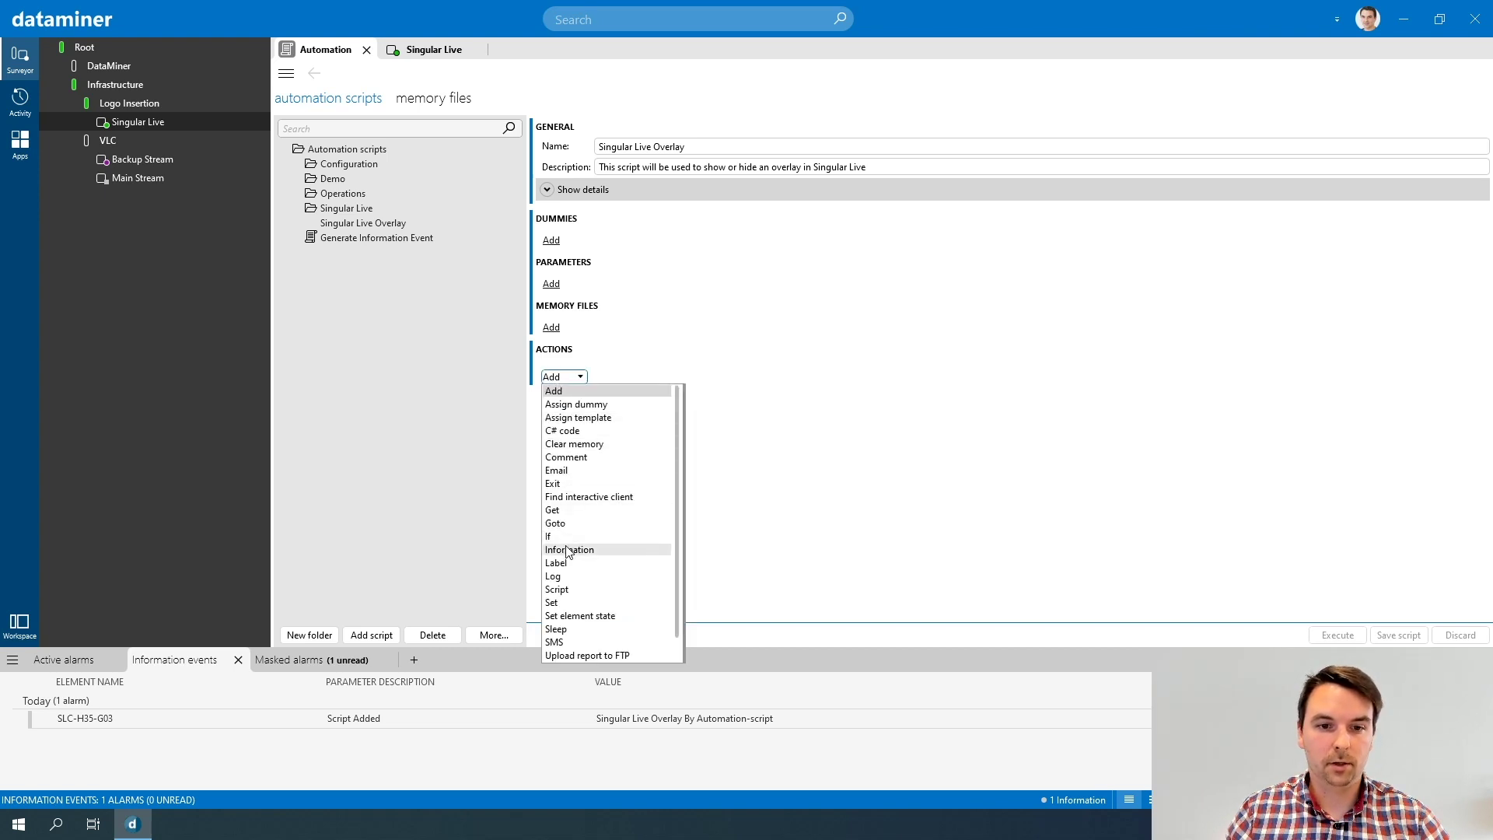
click(614, 550)
text(Si)
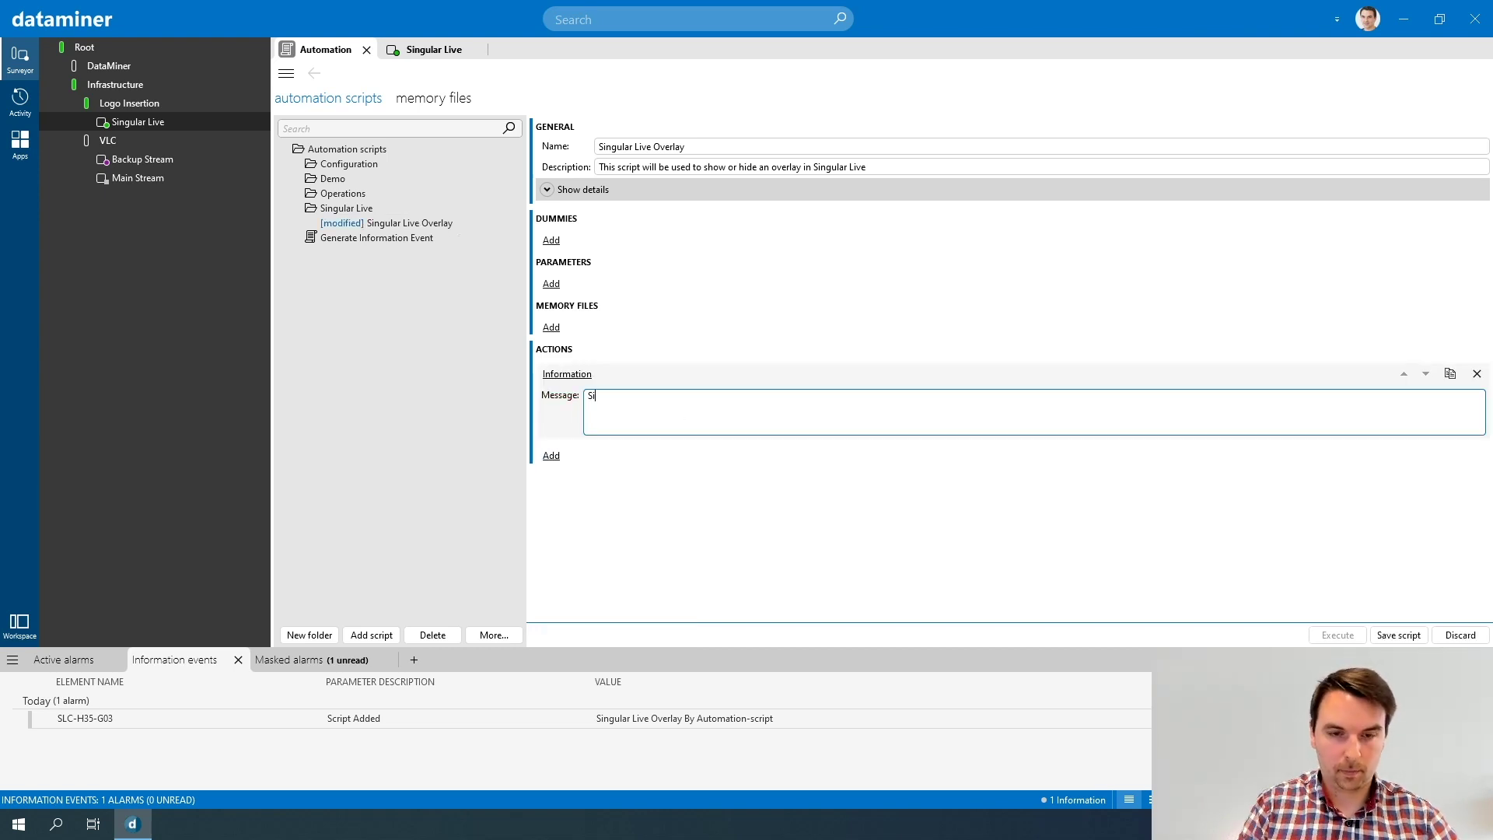
text(ngular Live)
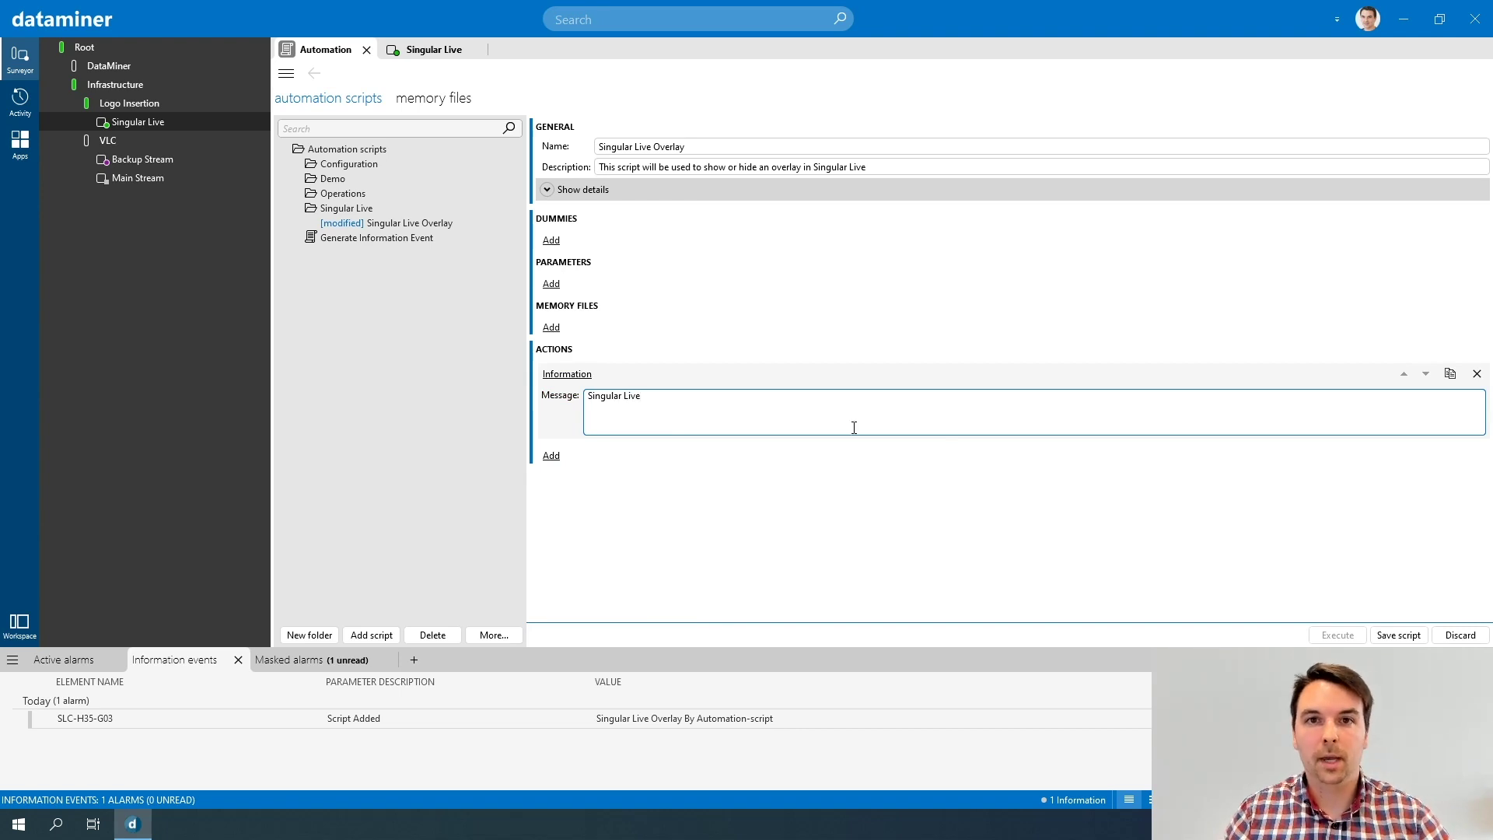
click(1393, 635)
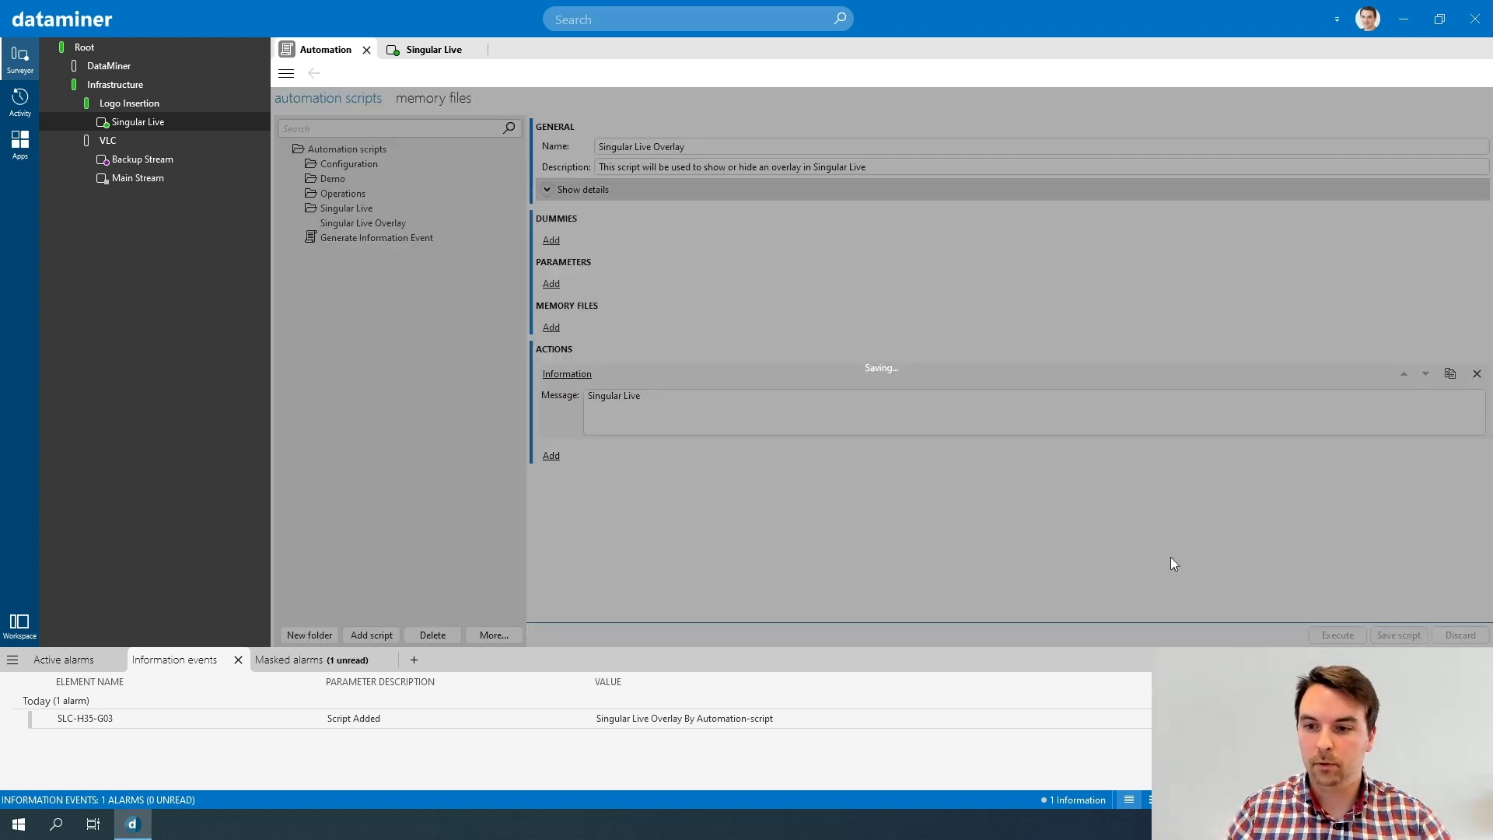
Review the Singular Live Overlay script's execution options without running it
click(1337, 635)
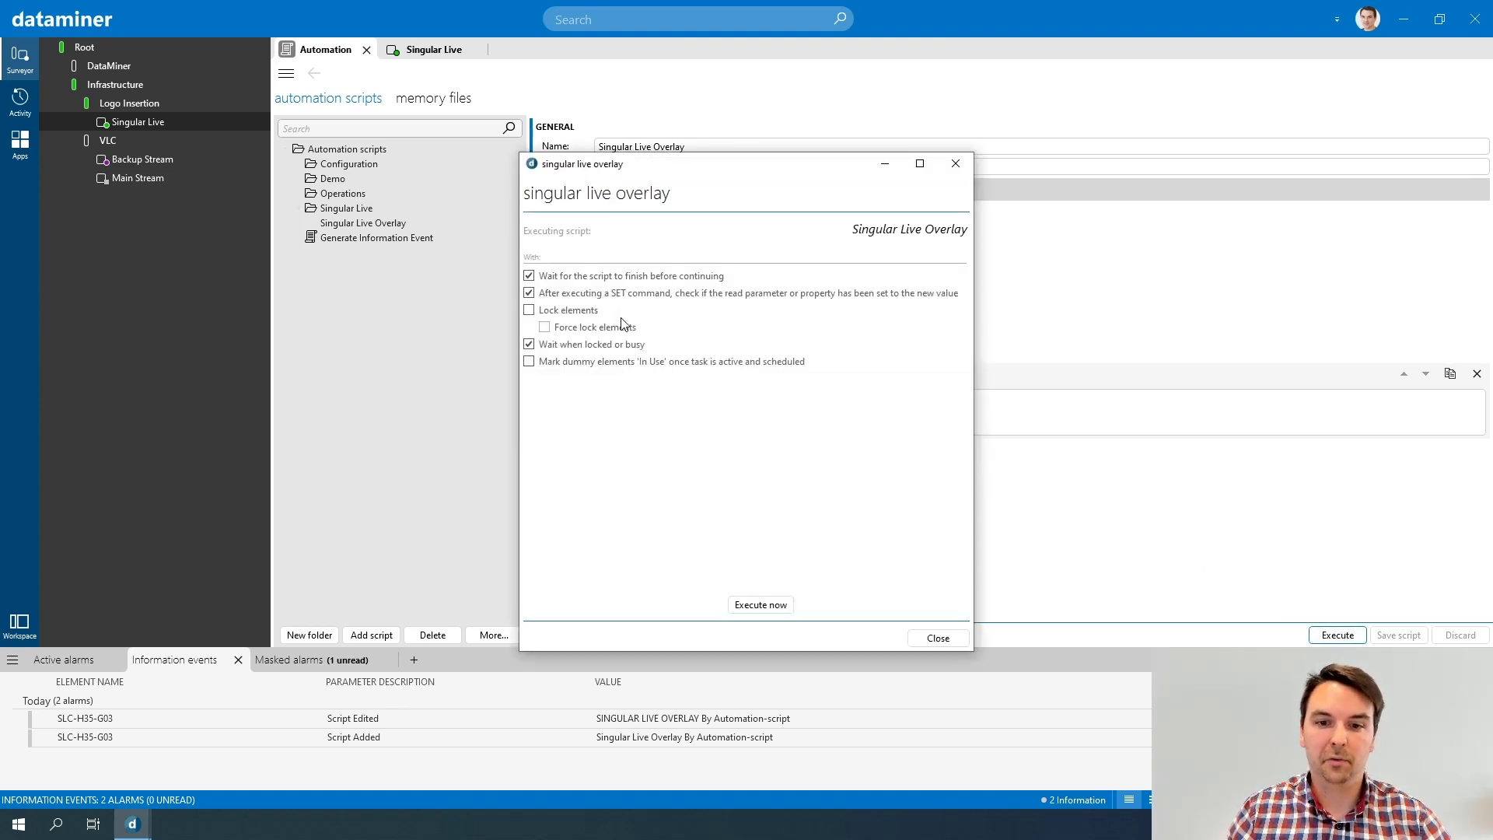
click(950, 165)
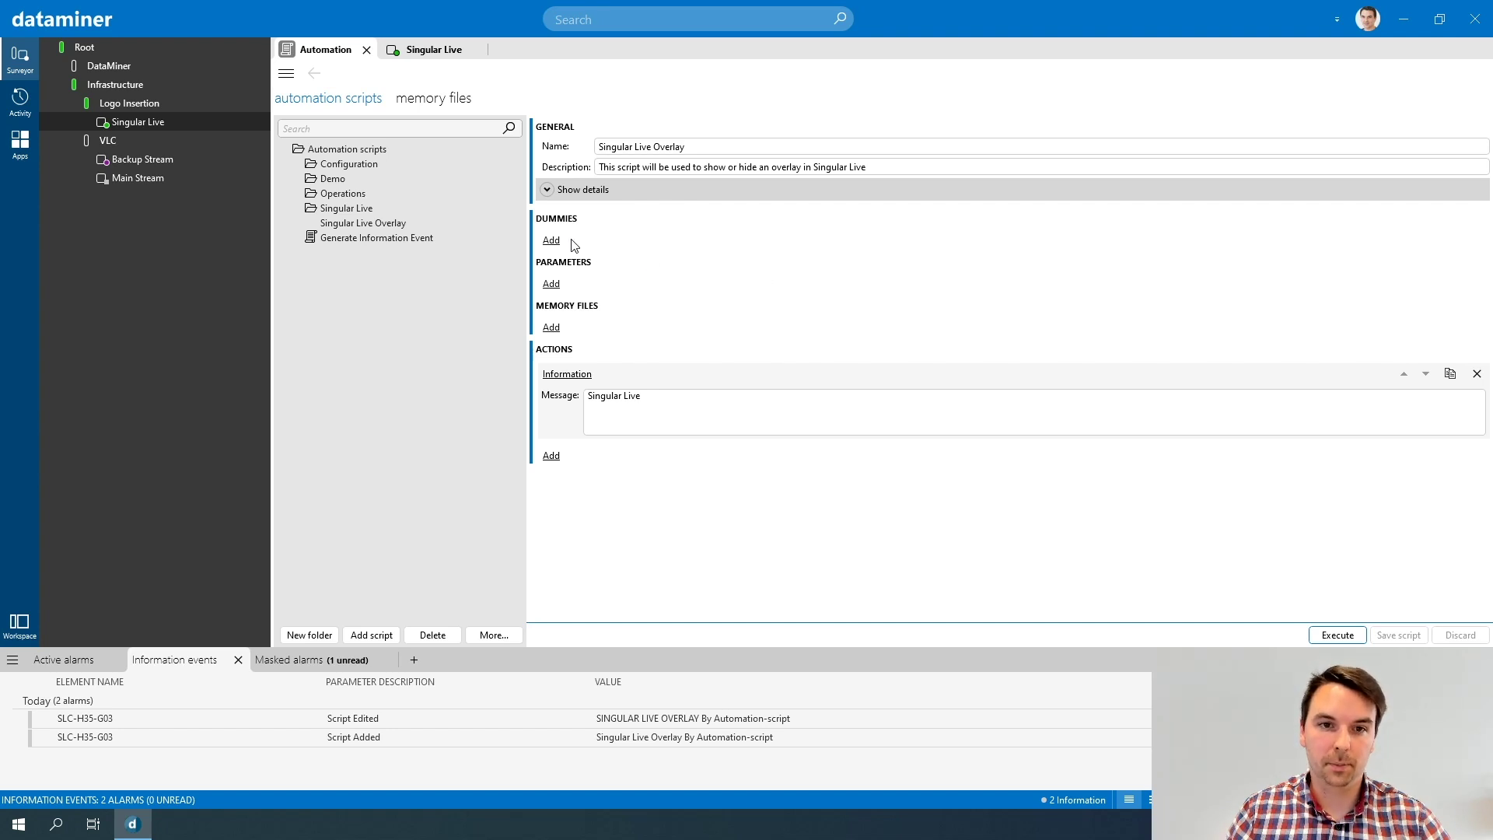
Add a dummy named "singular live" with protocol Singular Live and version Production:1.0.0.3, and save the script
click(552, 241)
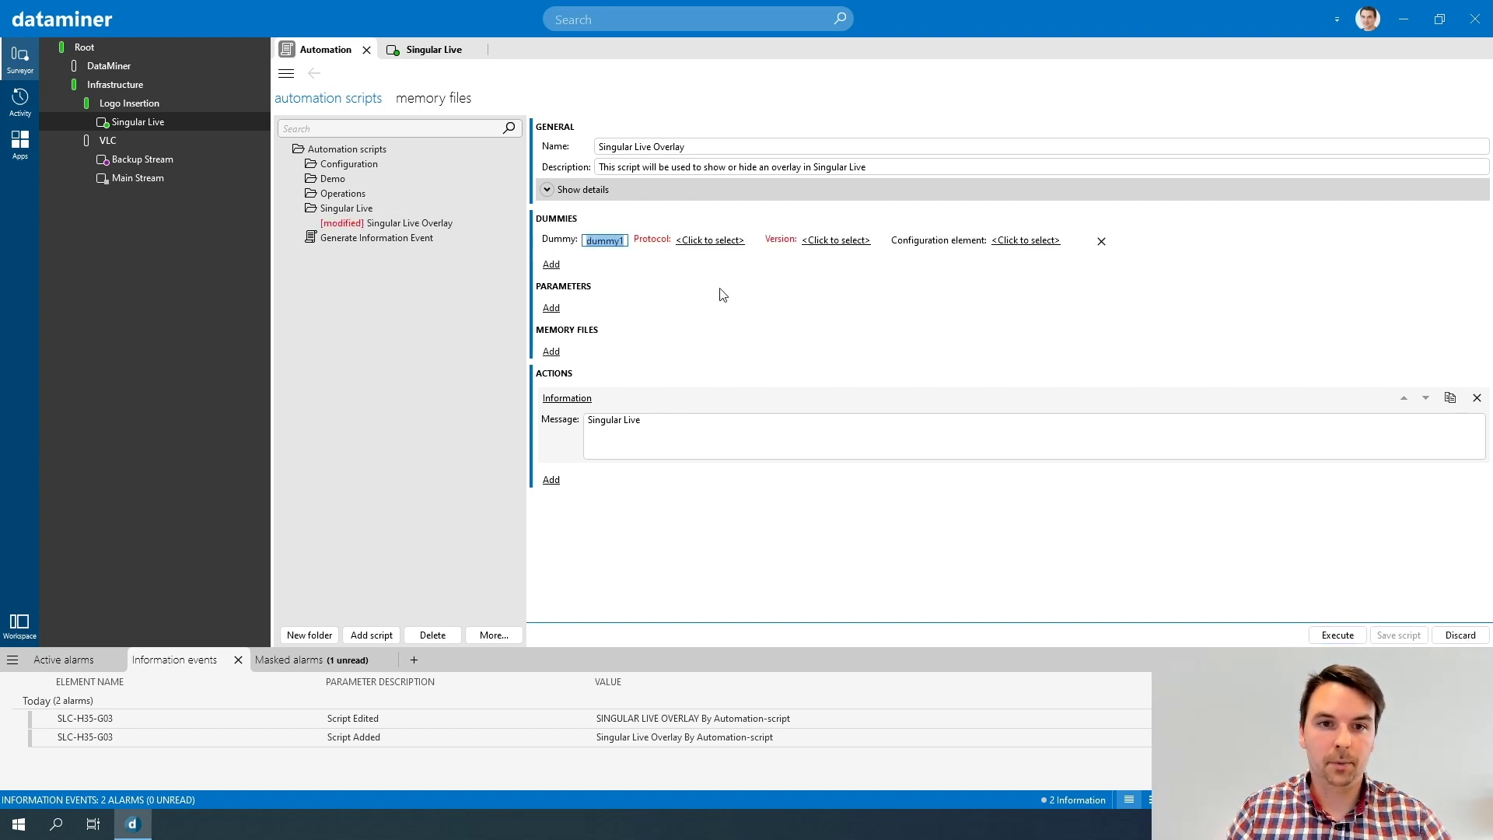
text(singular live)
key(Return)
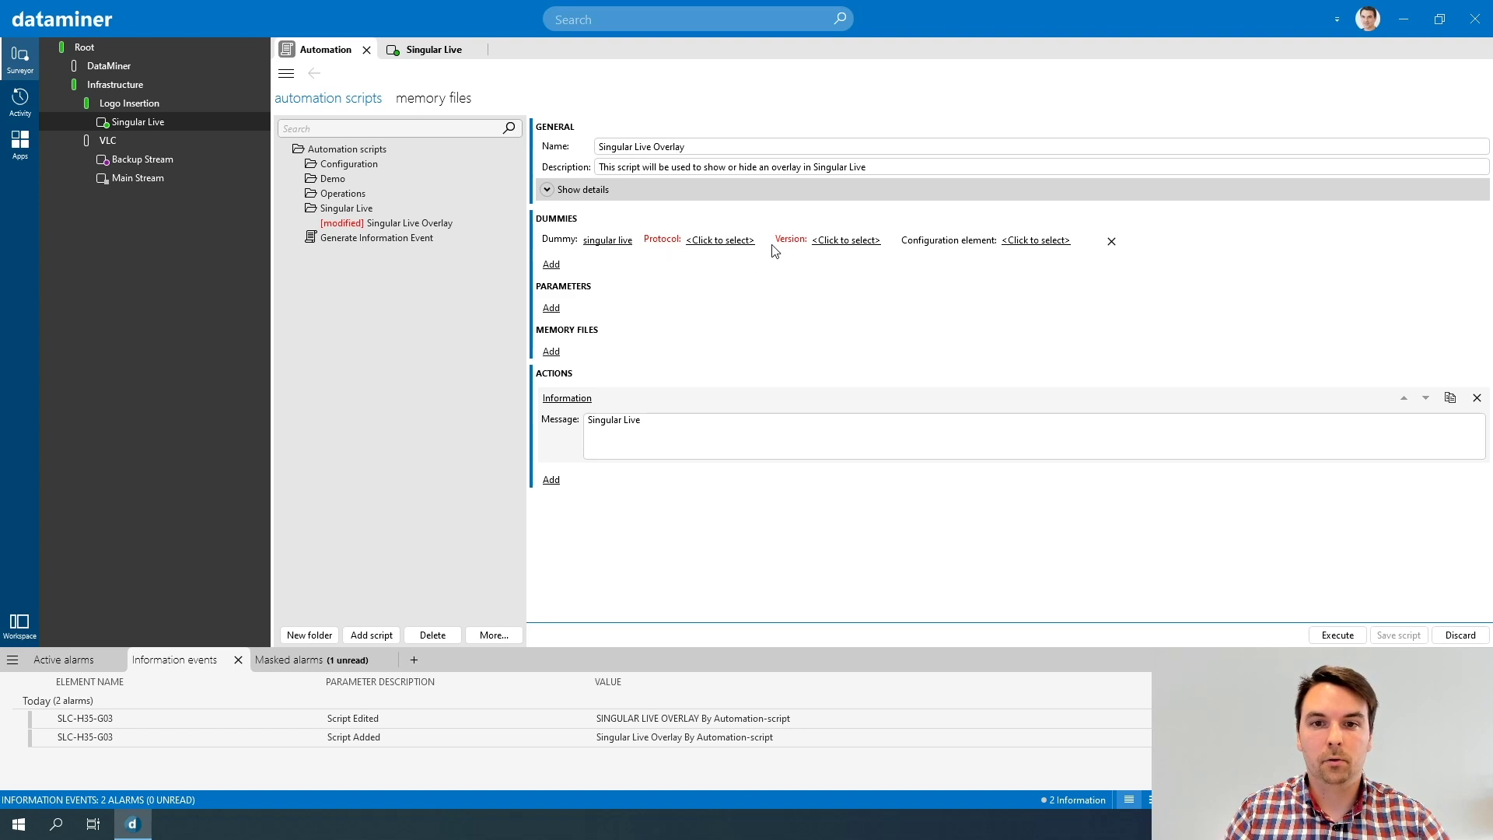
click(735, 252)
click(735, 253)
click(733, 289)
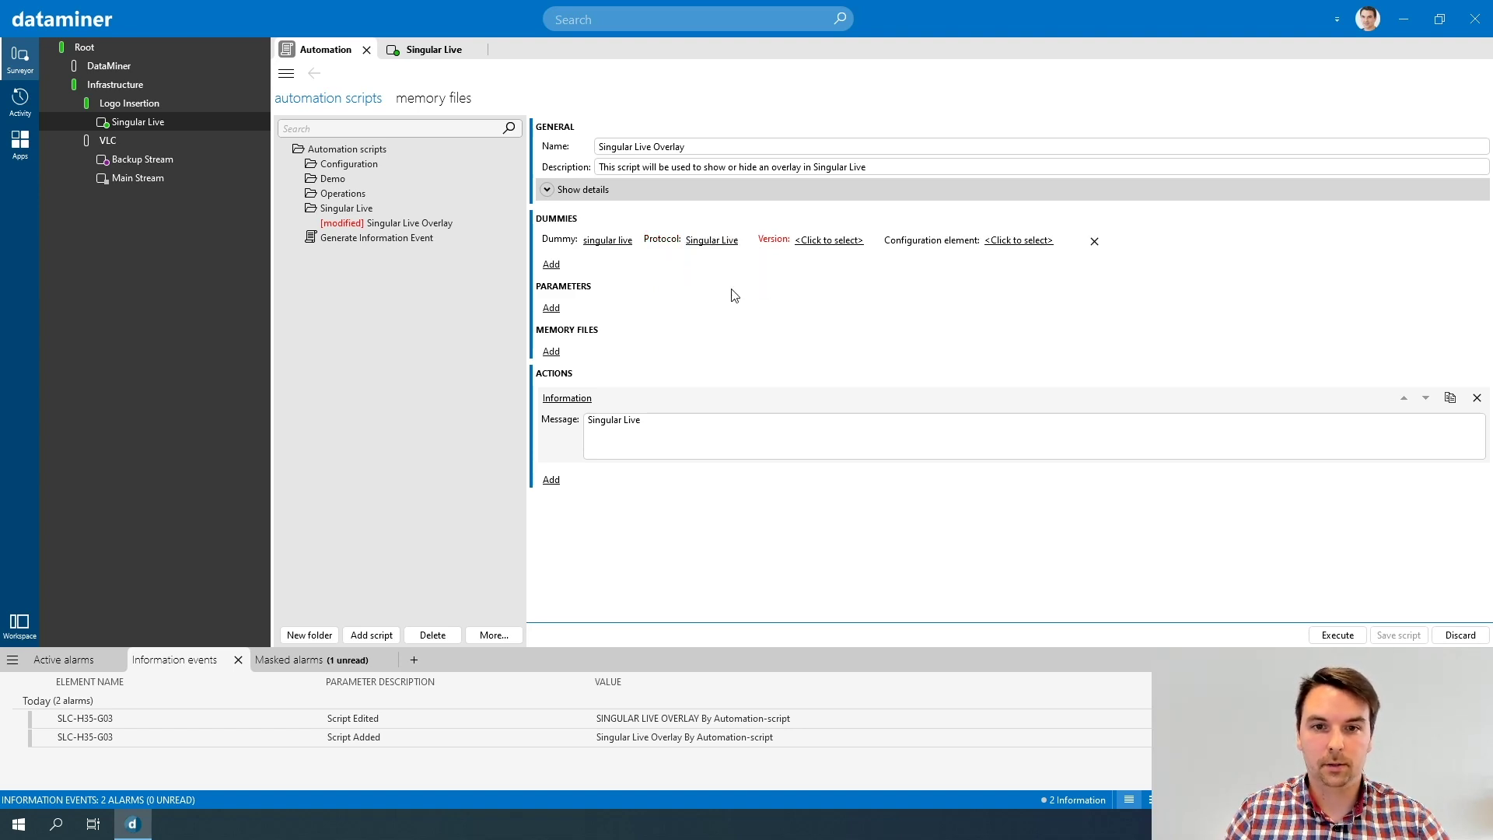
click(828, 241)
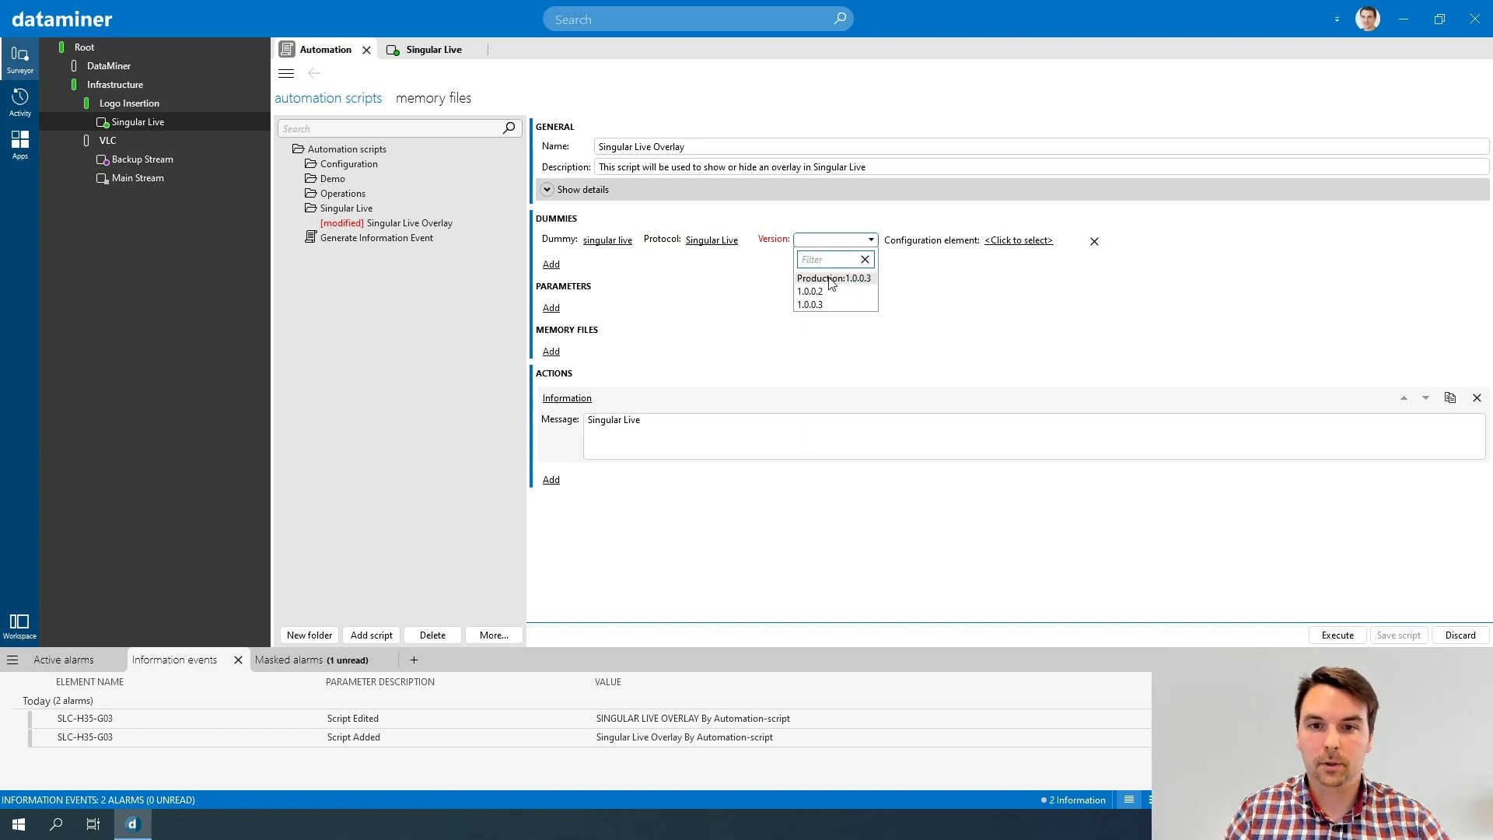
click(820, 279)
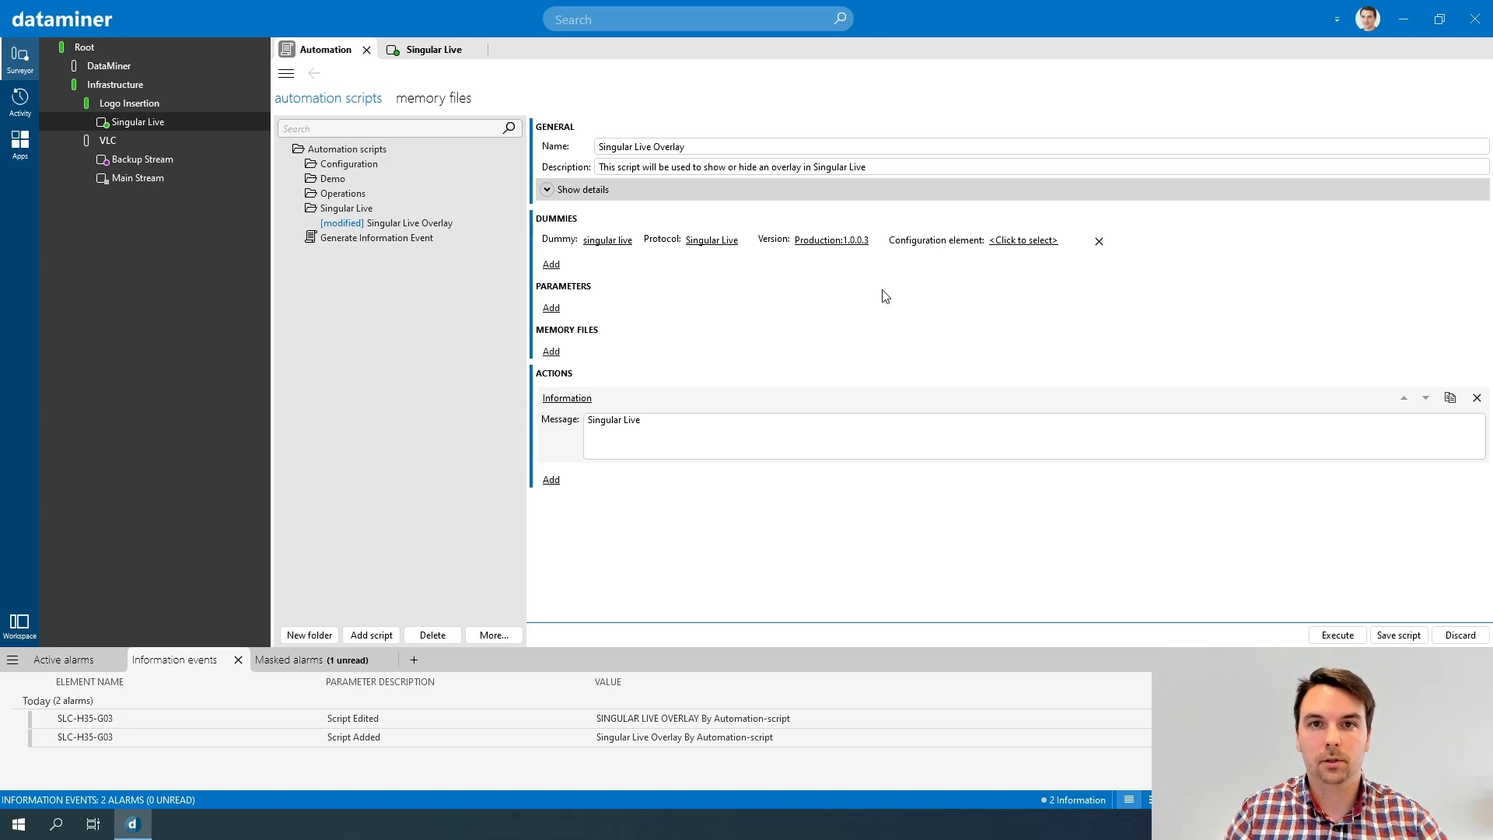
click(1399, 636)
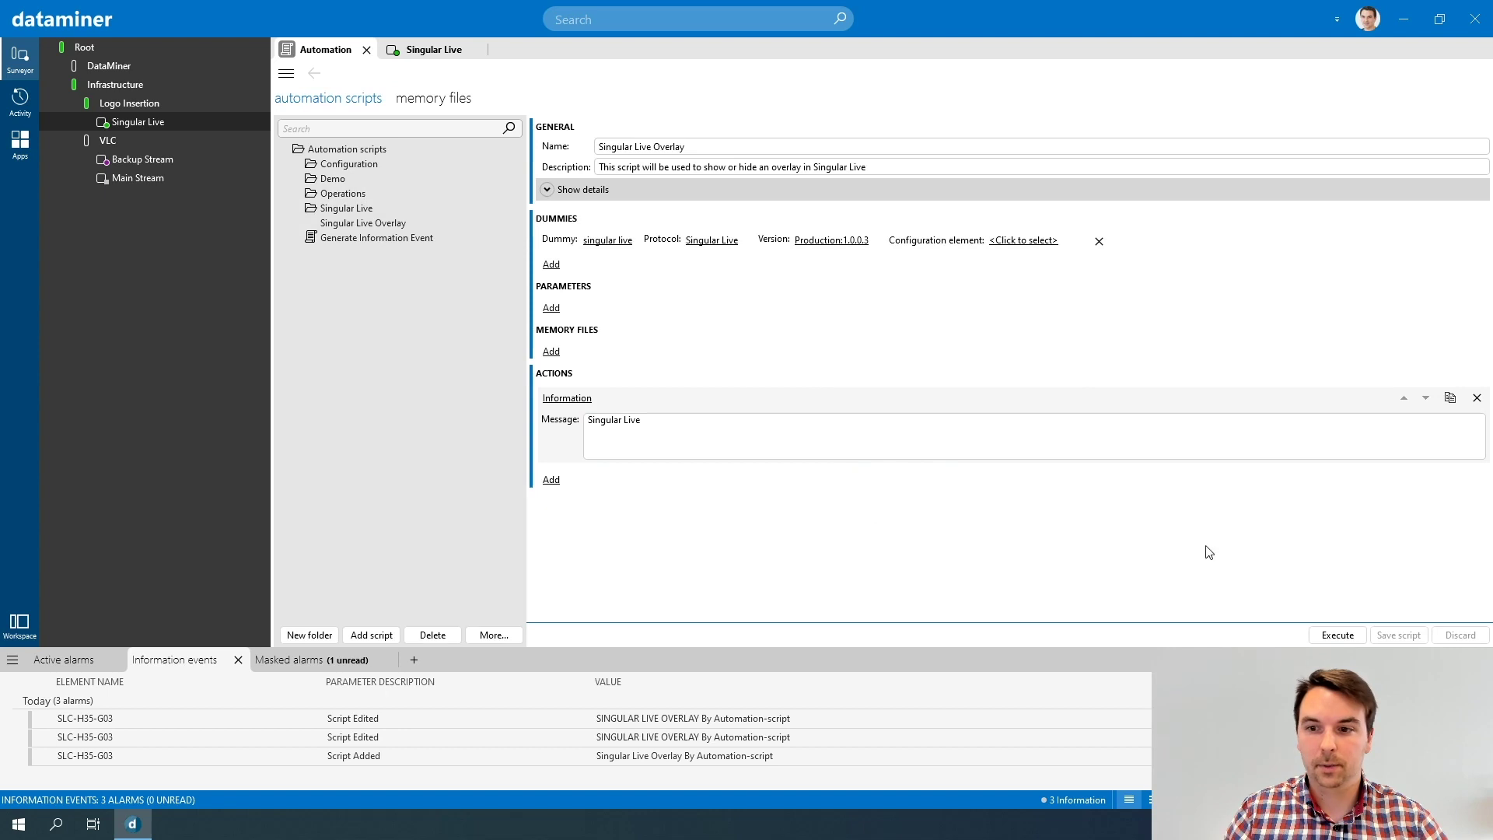
Check the dummy selection in the script's execution window by choosing the Singular Live element, and close it without executing
click(1337, 635)
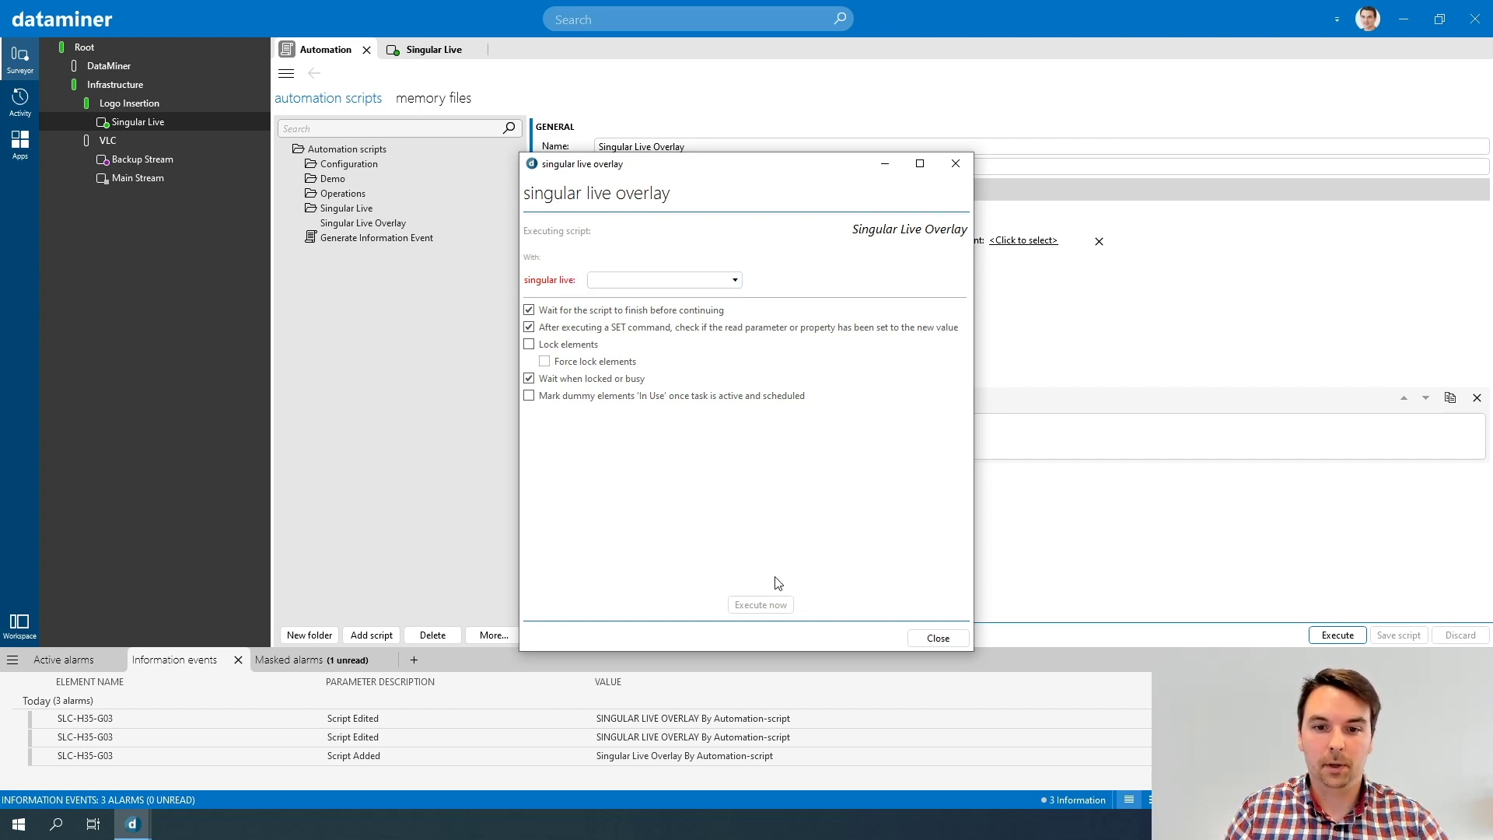
click(735, 283)
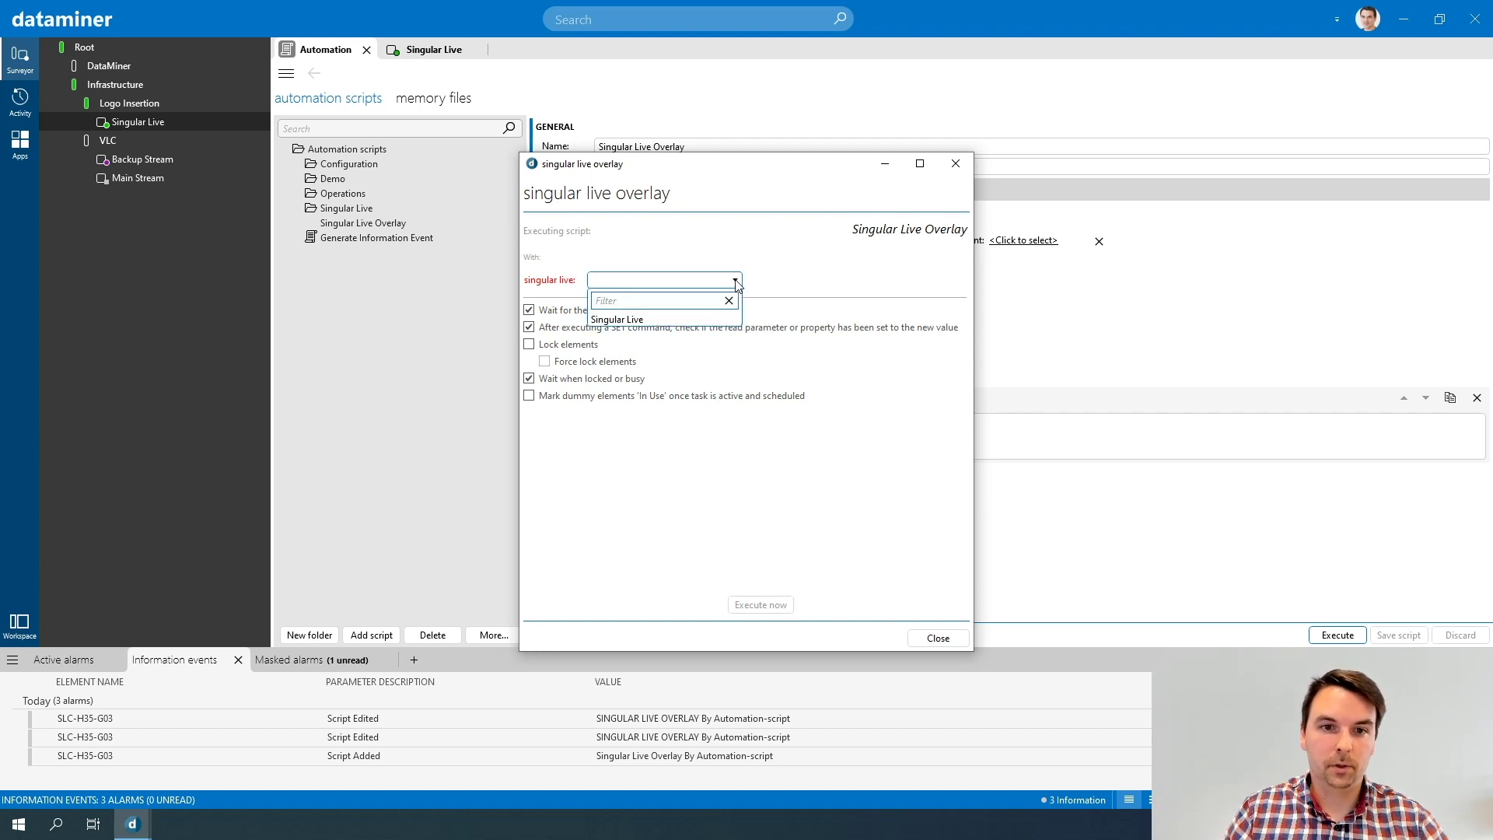
click(689, 319)
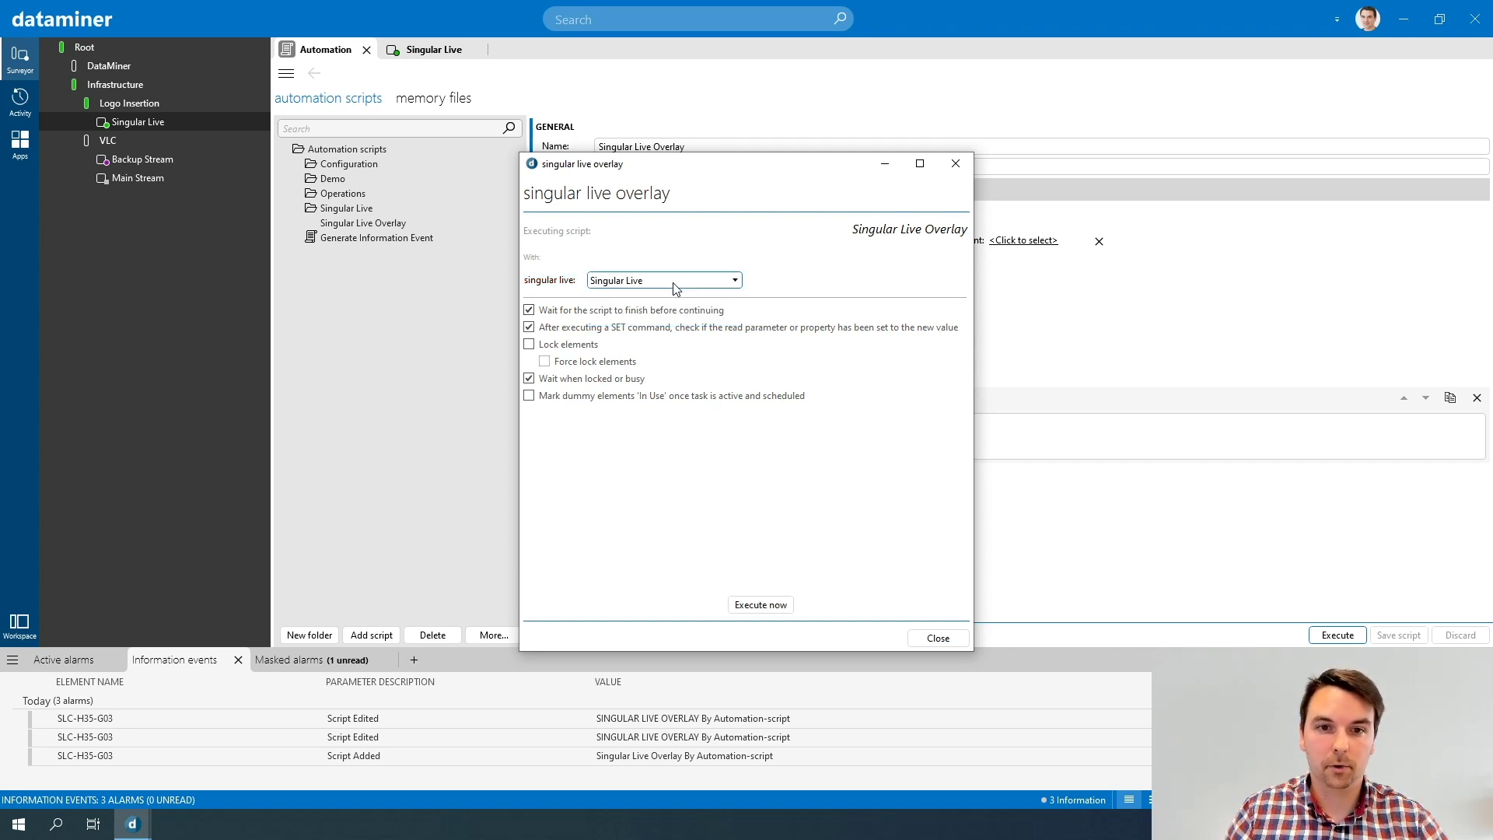
click(956, 164)
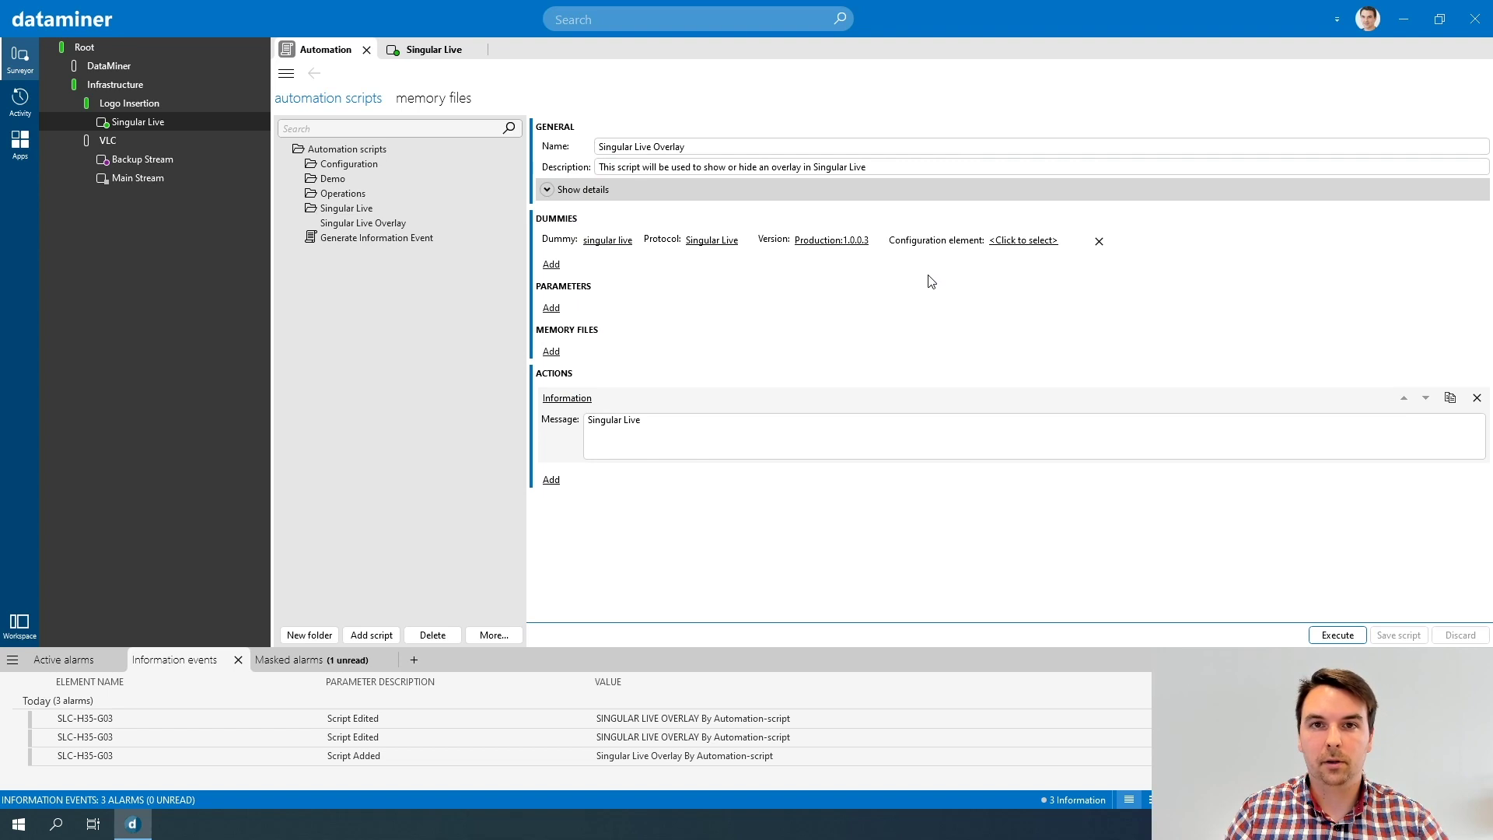
Set the dummy's configuration element to Singular Live and save the script
click(1020, 240)
click(1010, 290)
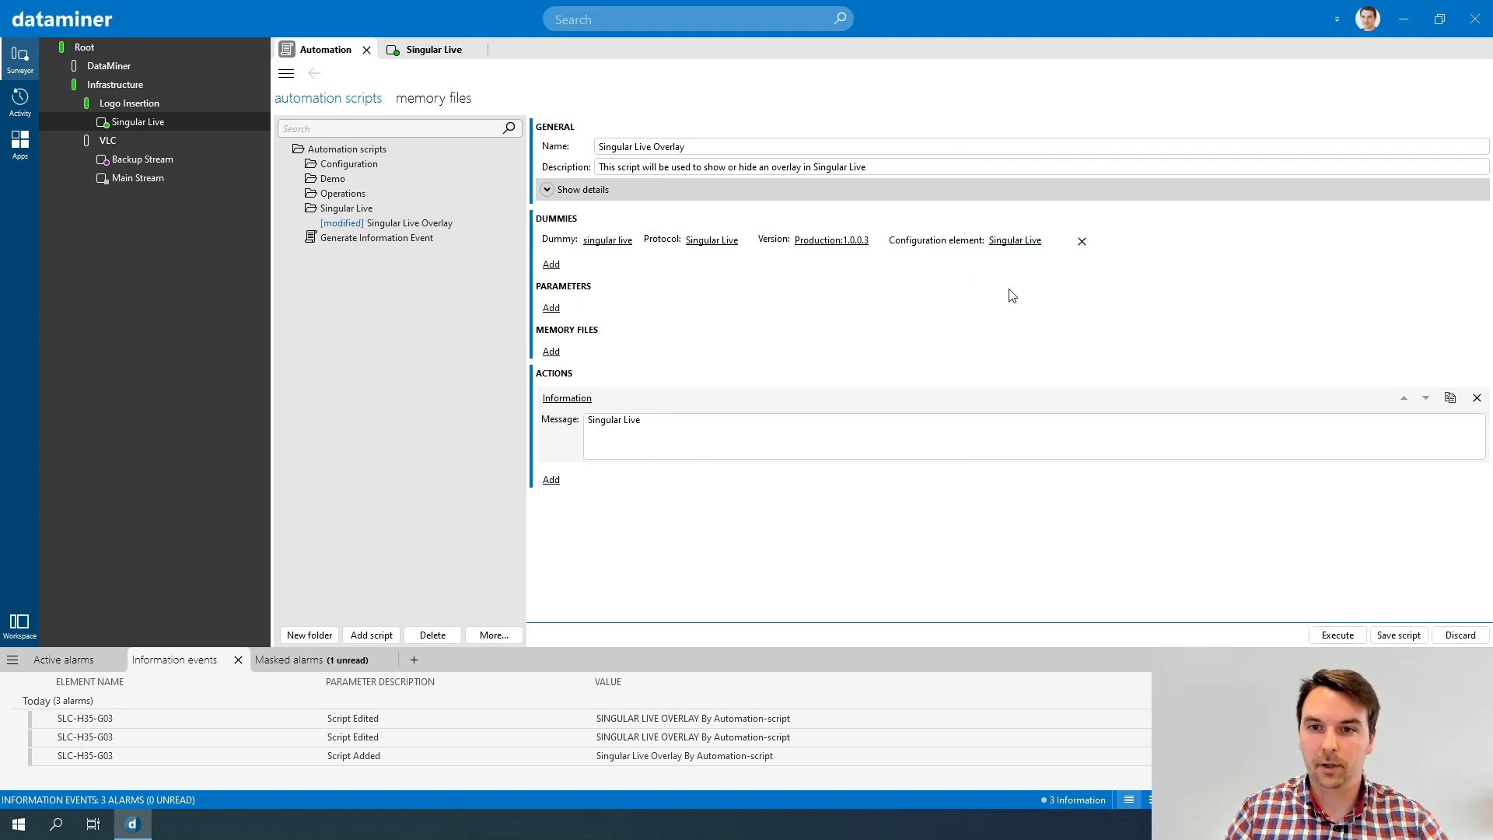
click(1399, 635)
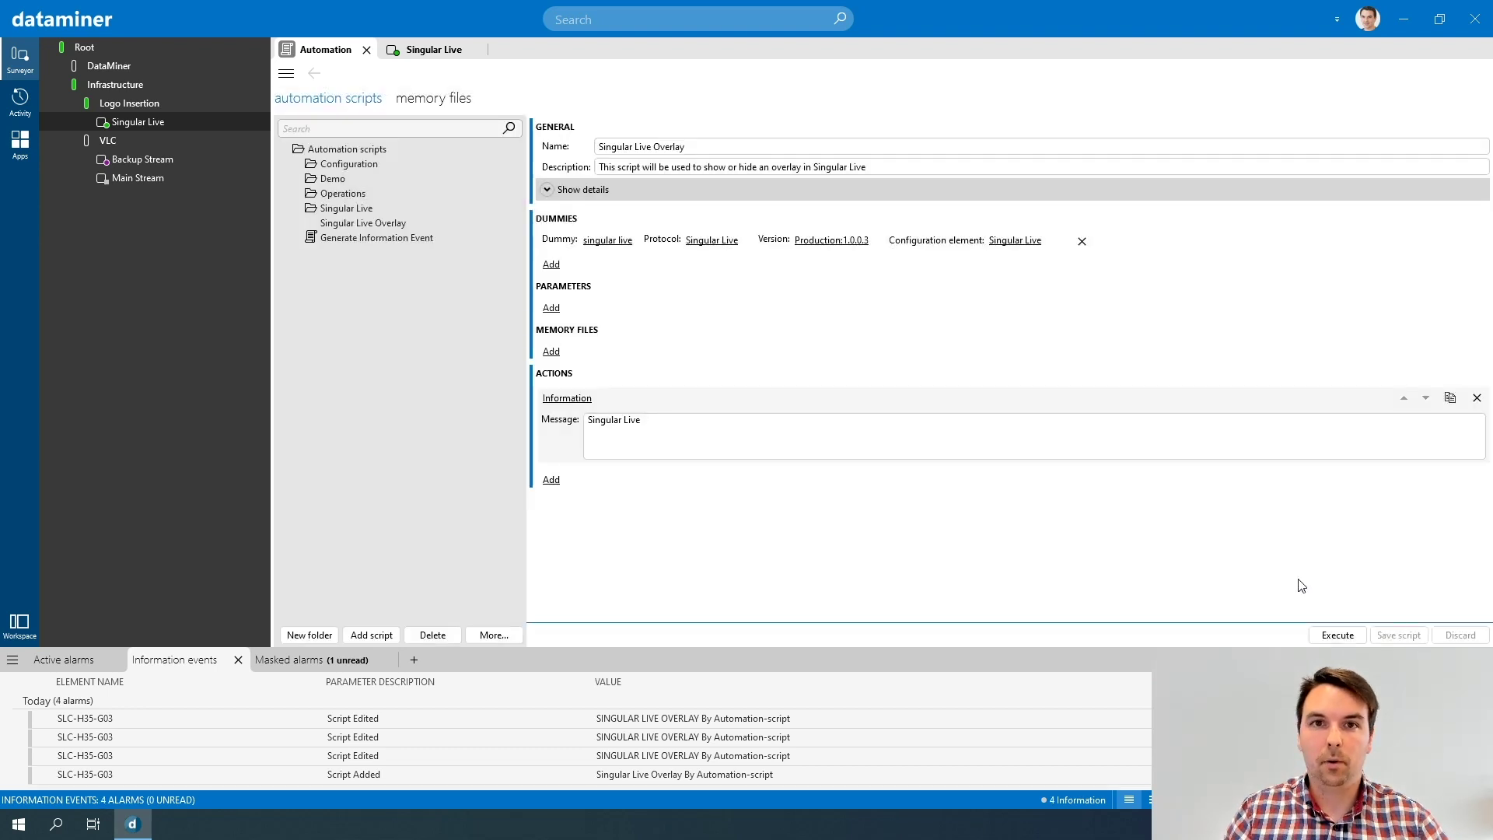
Check the dummy's default in the execution window, and review the App Instances data of the Singular Live element
click(1338, 636)
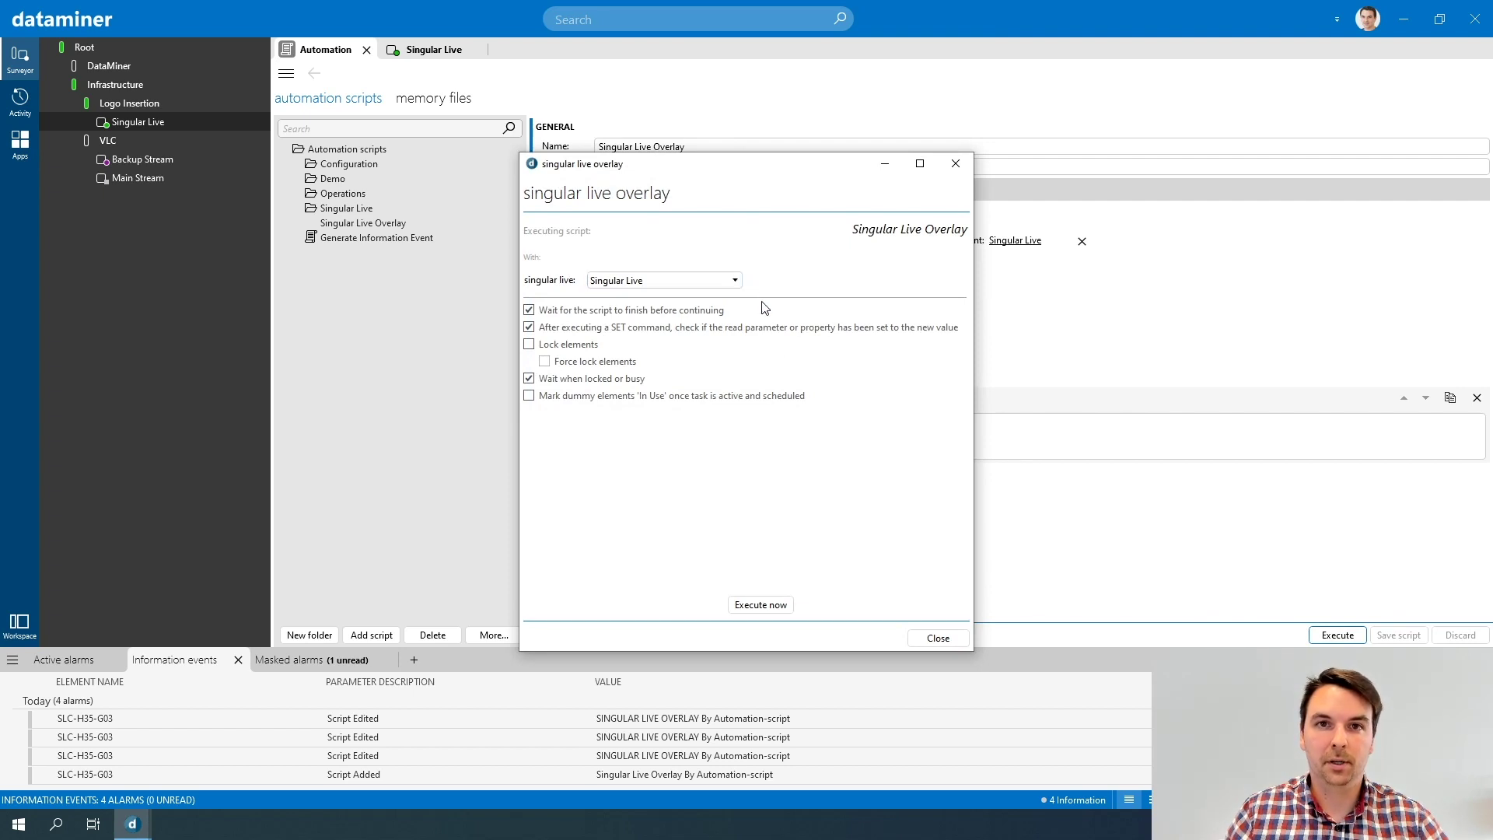
click(956, 166)
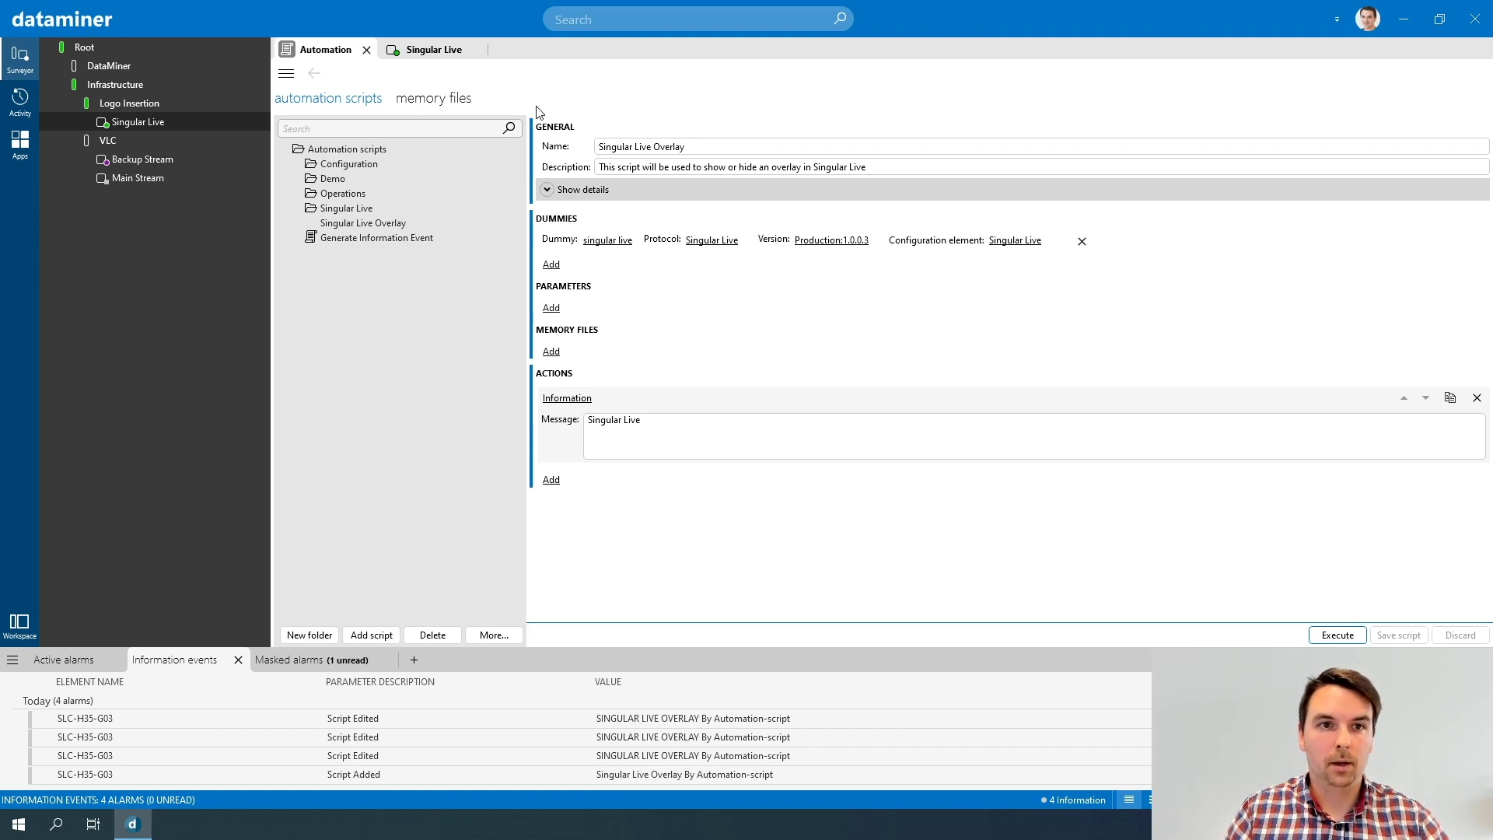
click(434, 50)
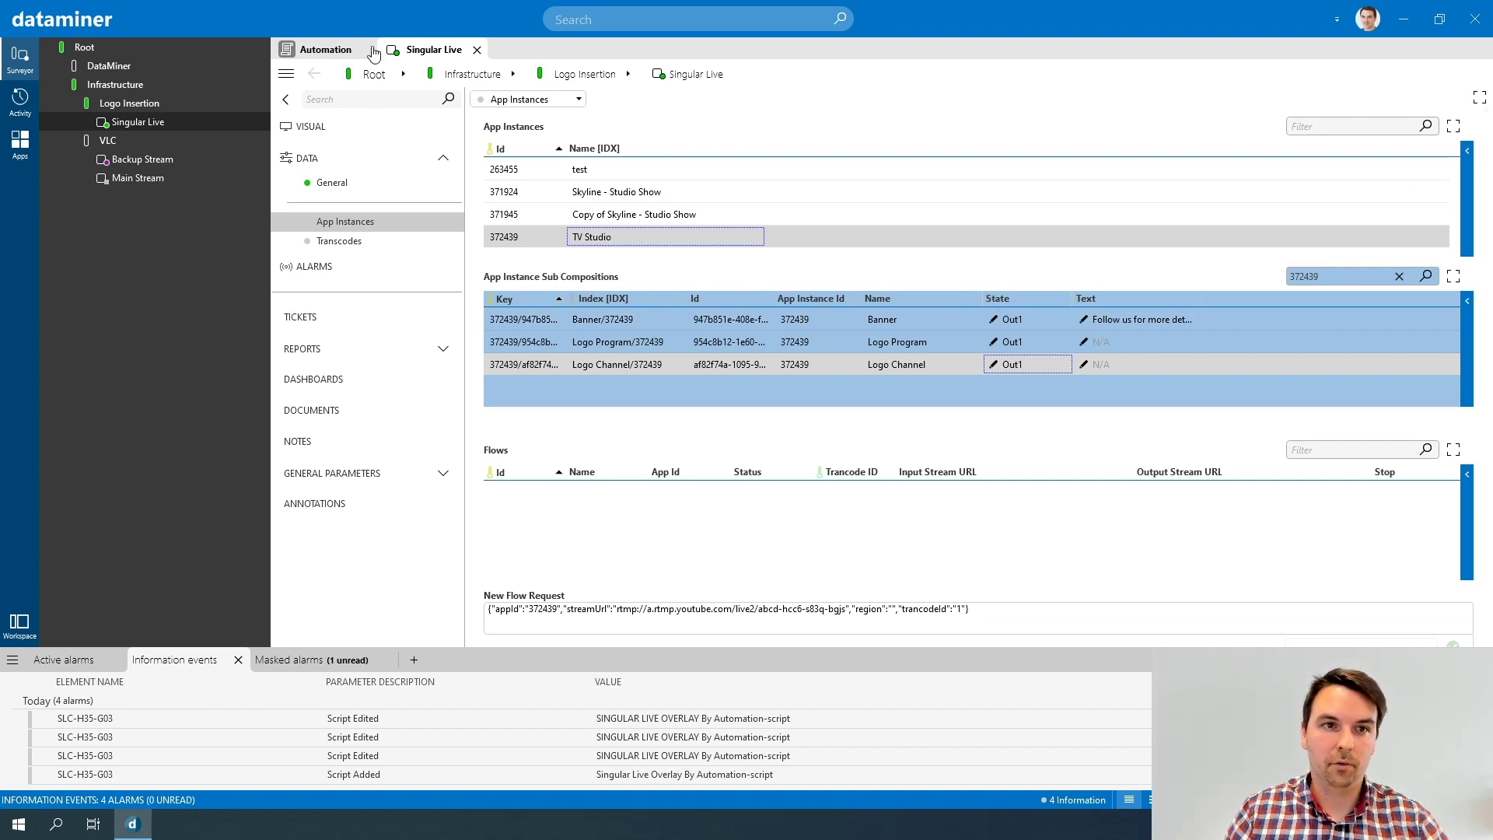
click(326, 50)
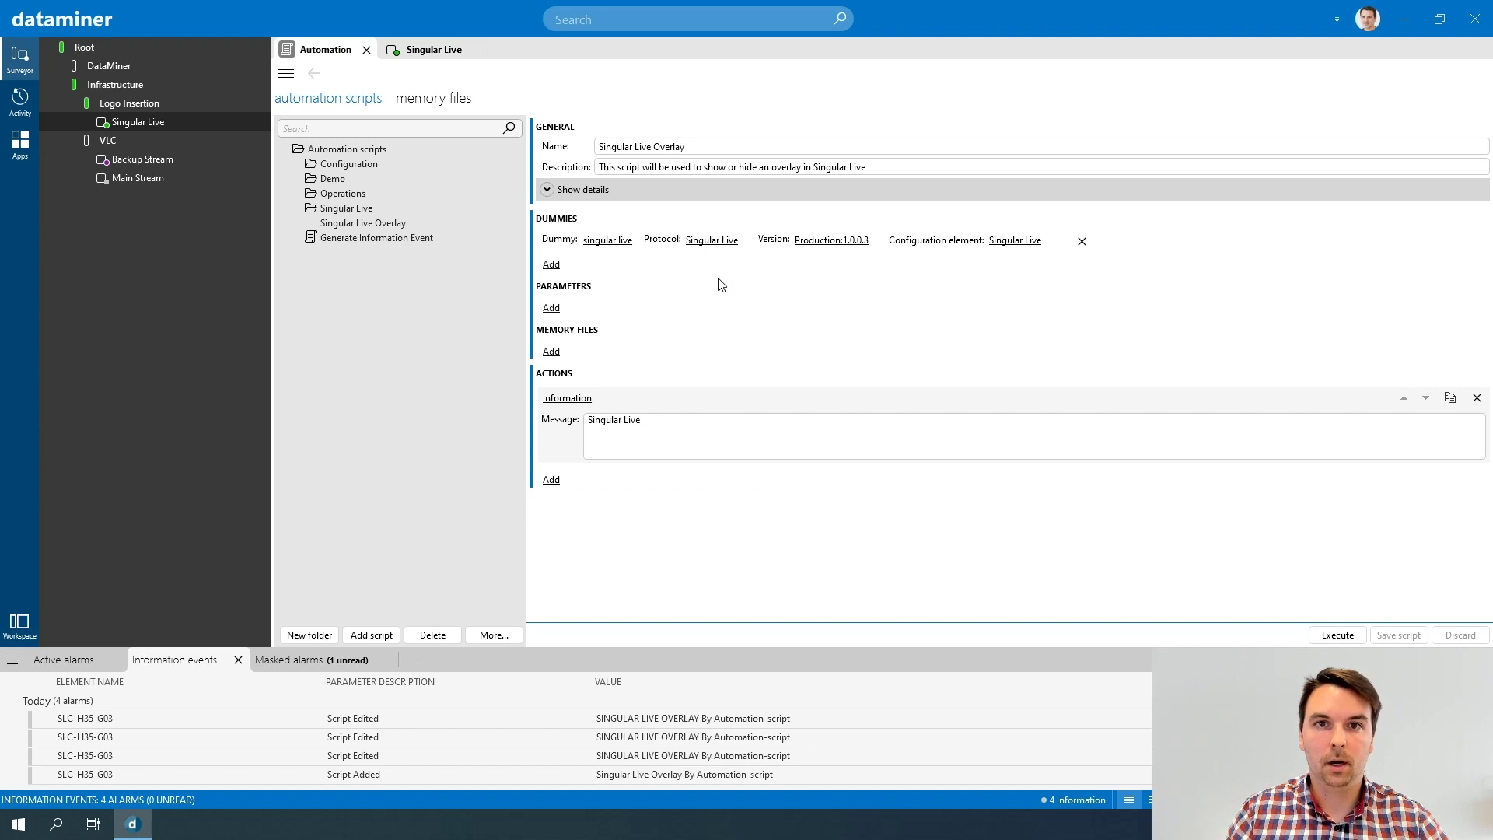
Add a script parameter named "action" and save the script
click(551, 308)
text(action)
key(Return)
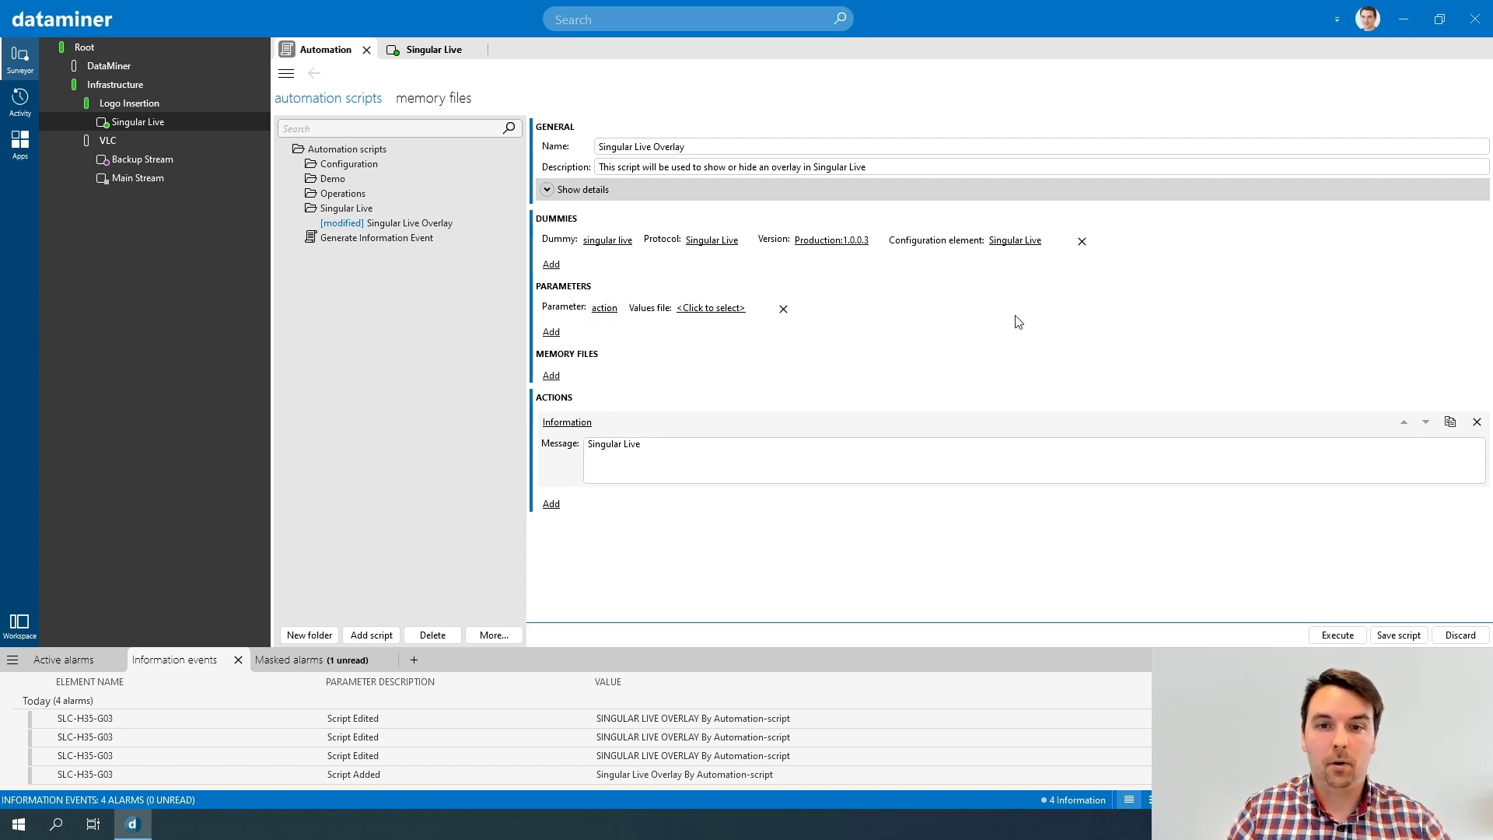
click(1400, 635)
Check the action parameter in the script's execution window by entering "free text", and close the window without executing
click(1337, 635)
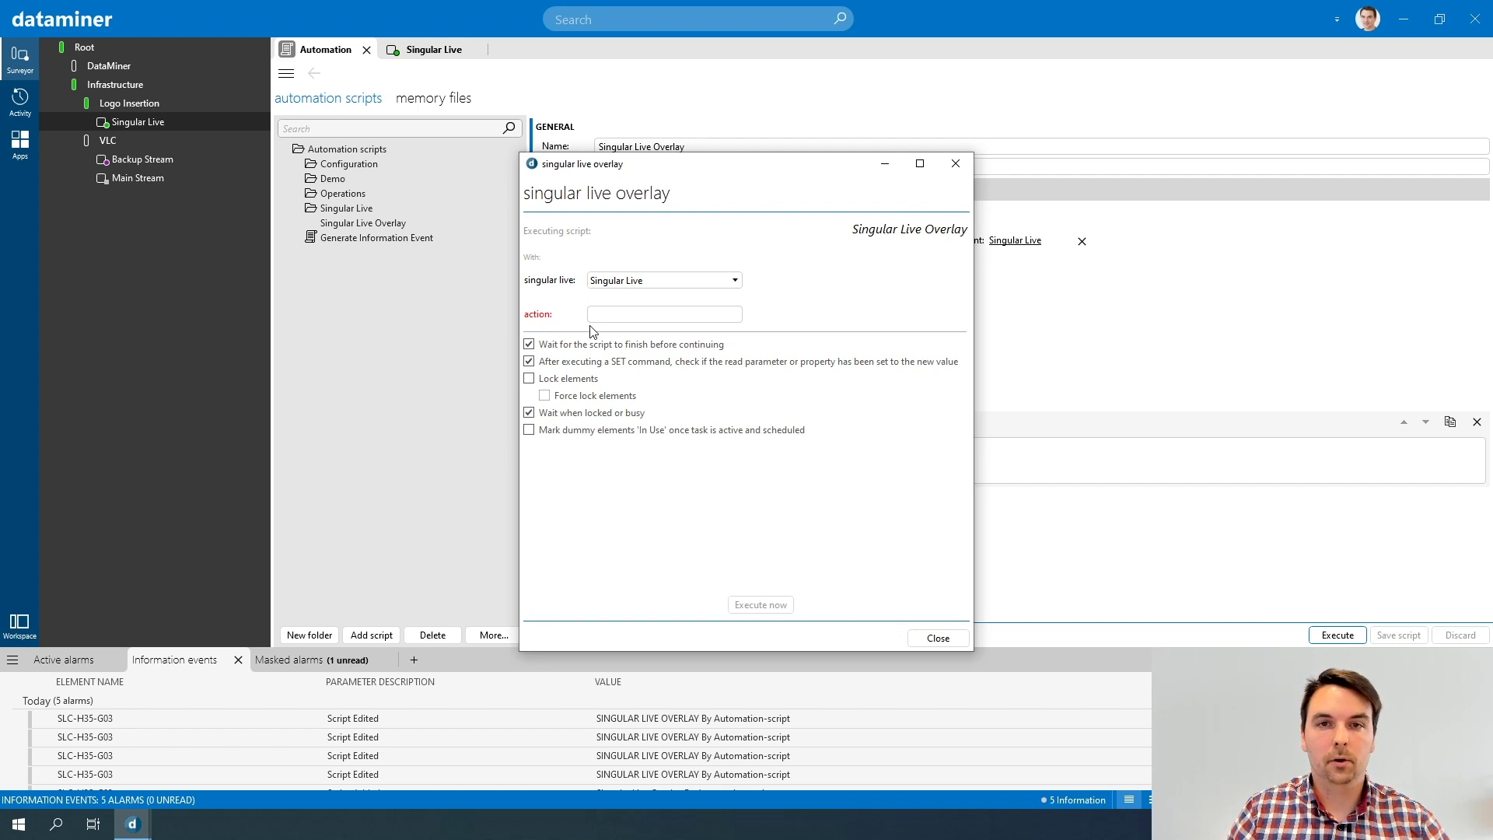
click(610, 315)
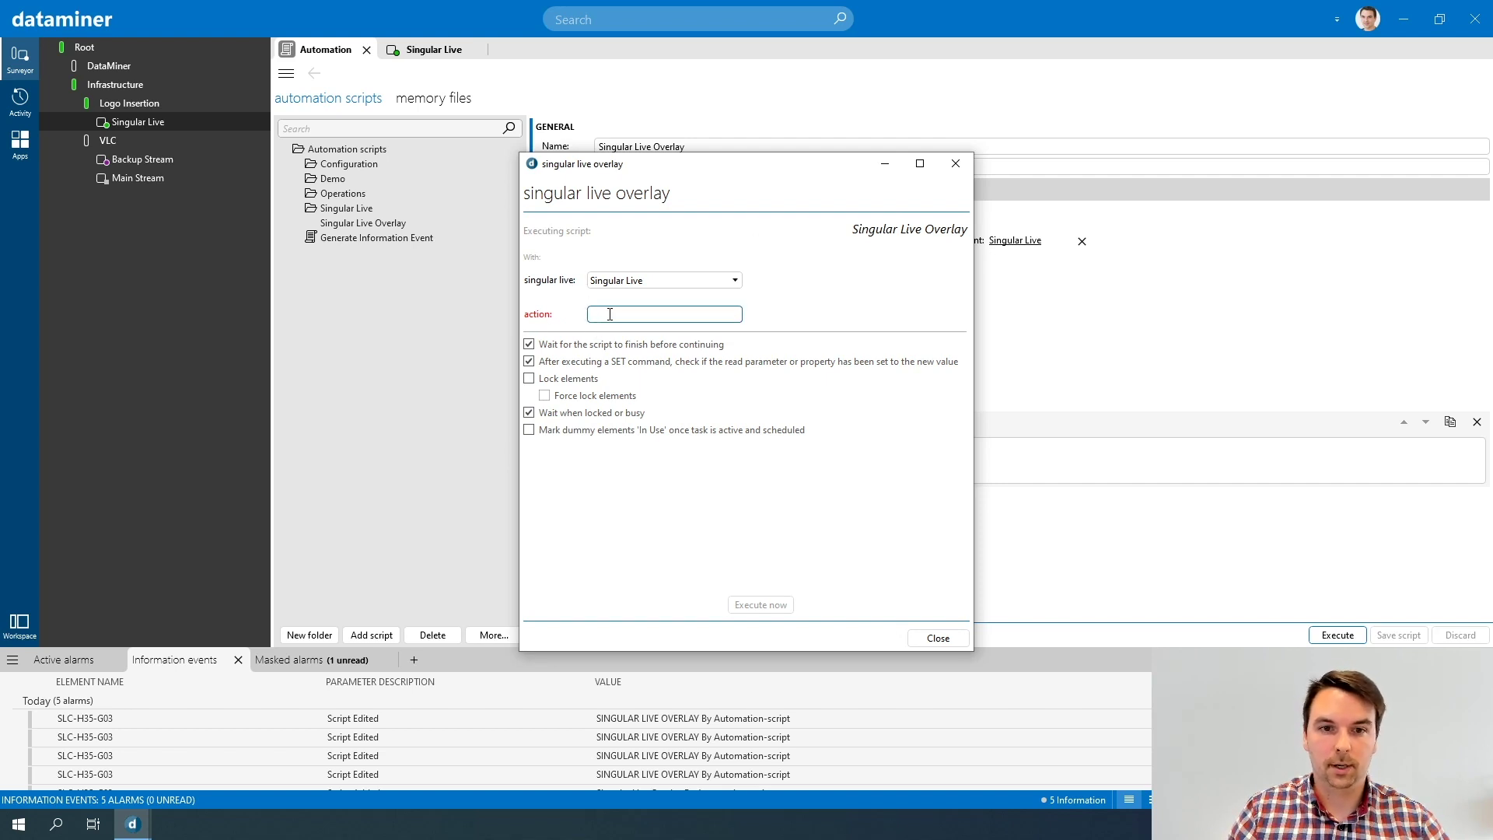
text(free text)
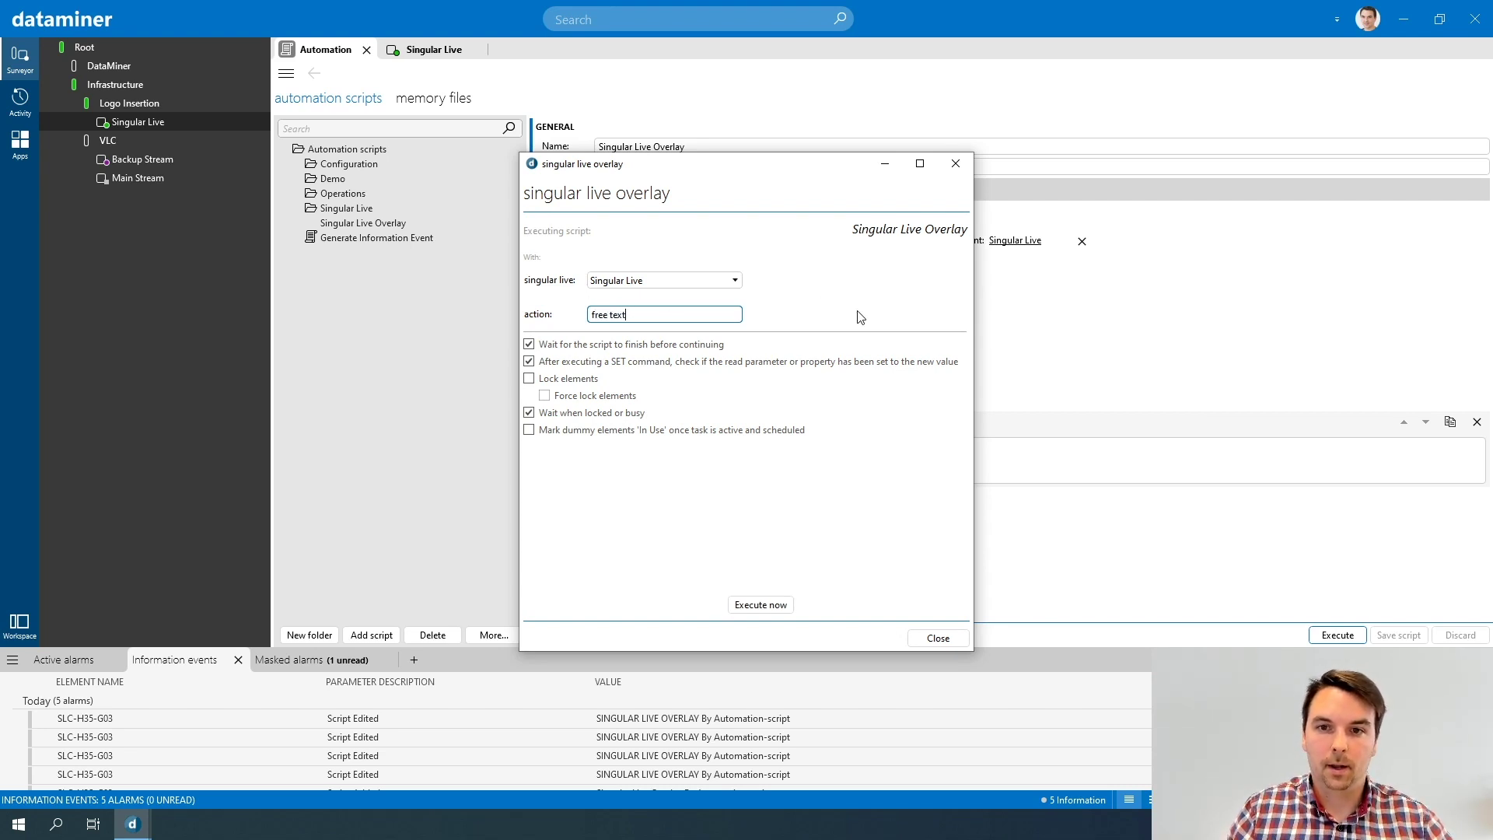
click(955, 166)
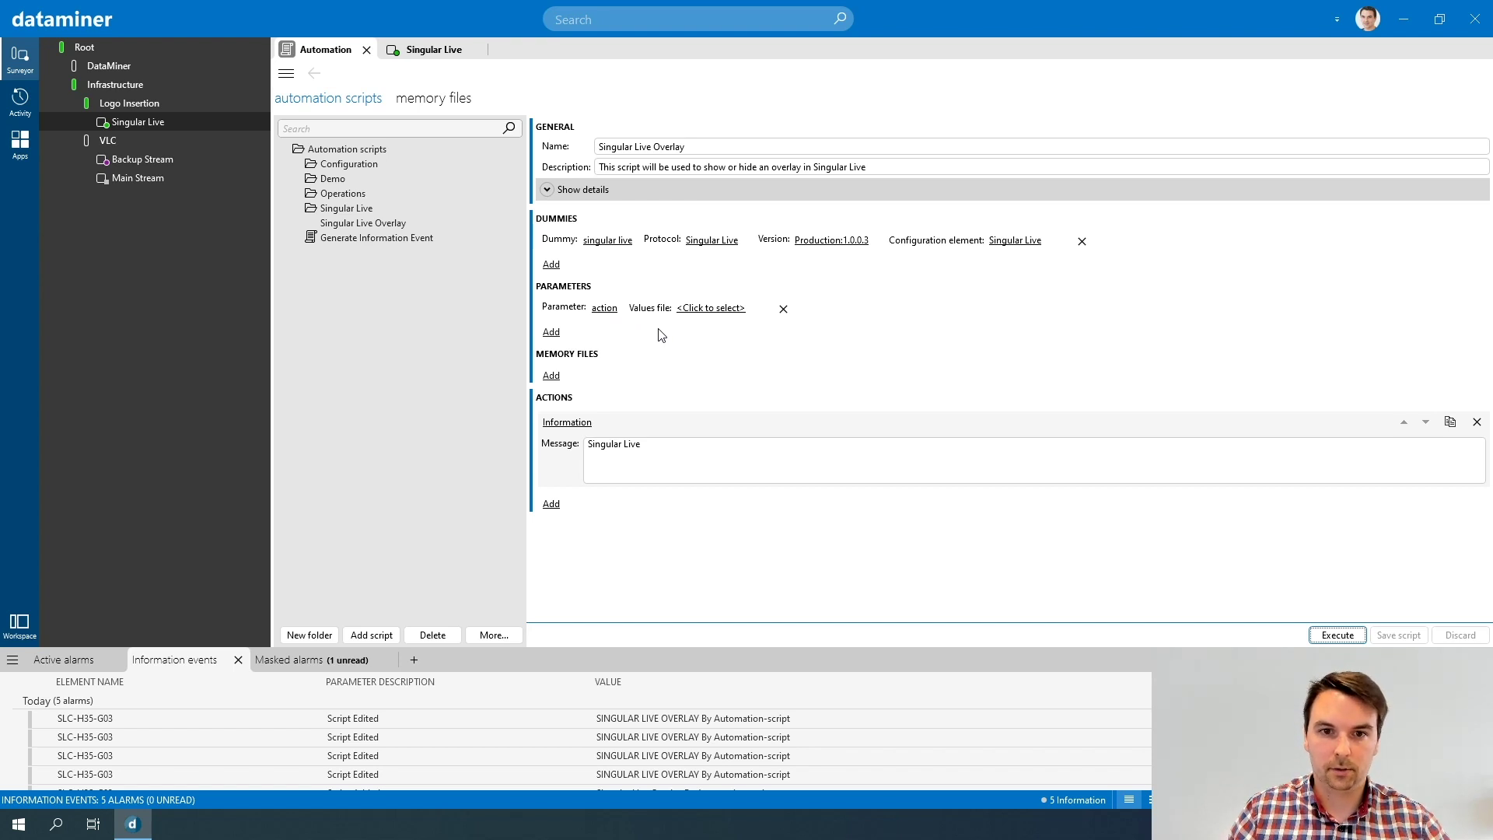
Set the action parameter's values file to Singular Live Overlay Actions and save the script
click(702, 309)
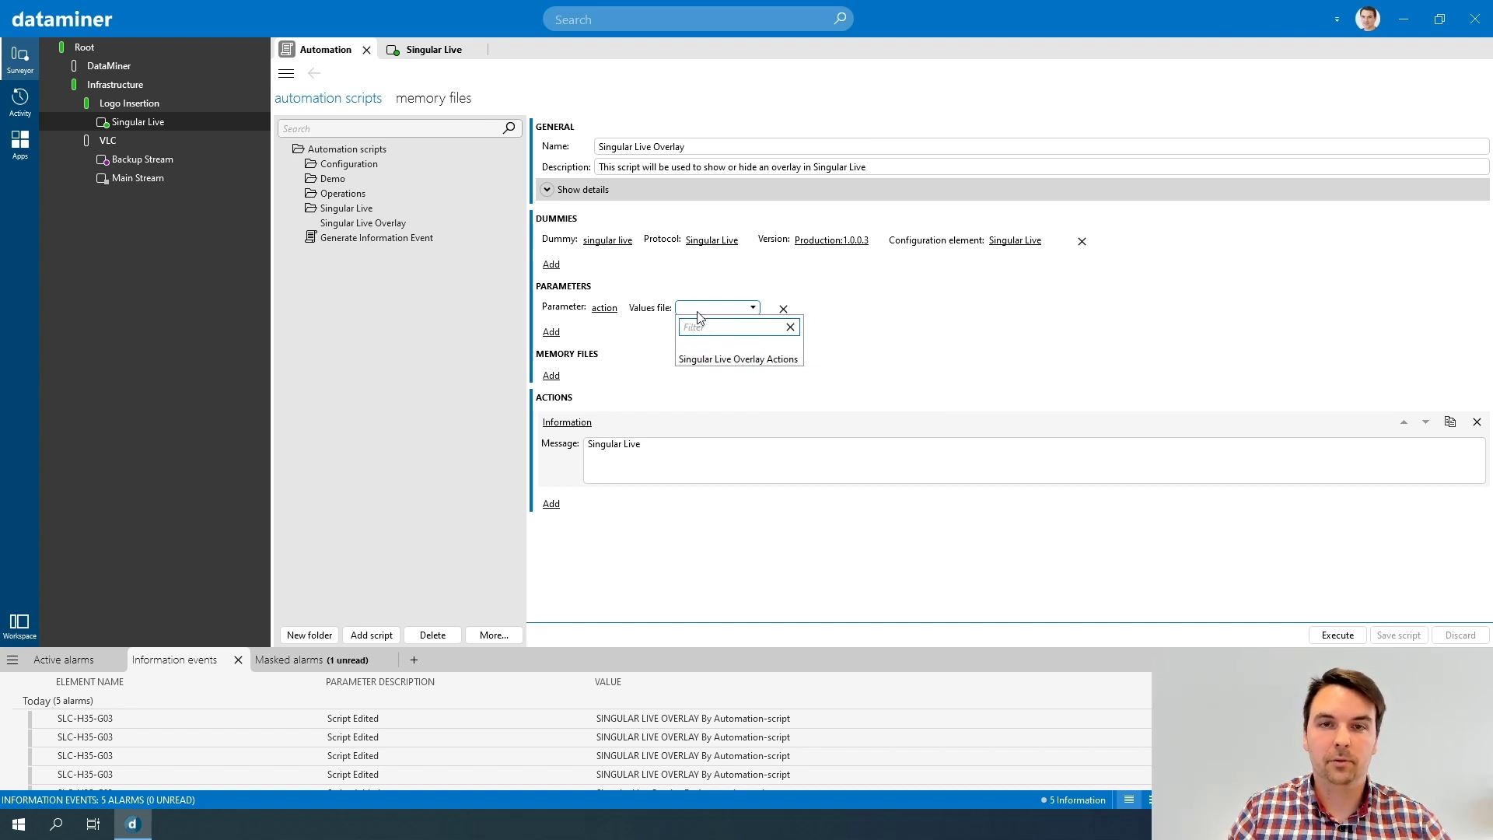
click(733, 360)
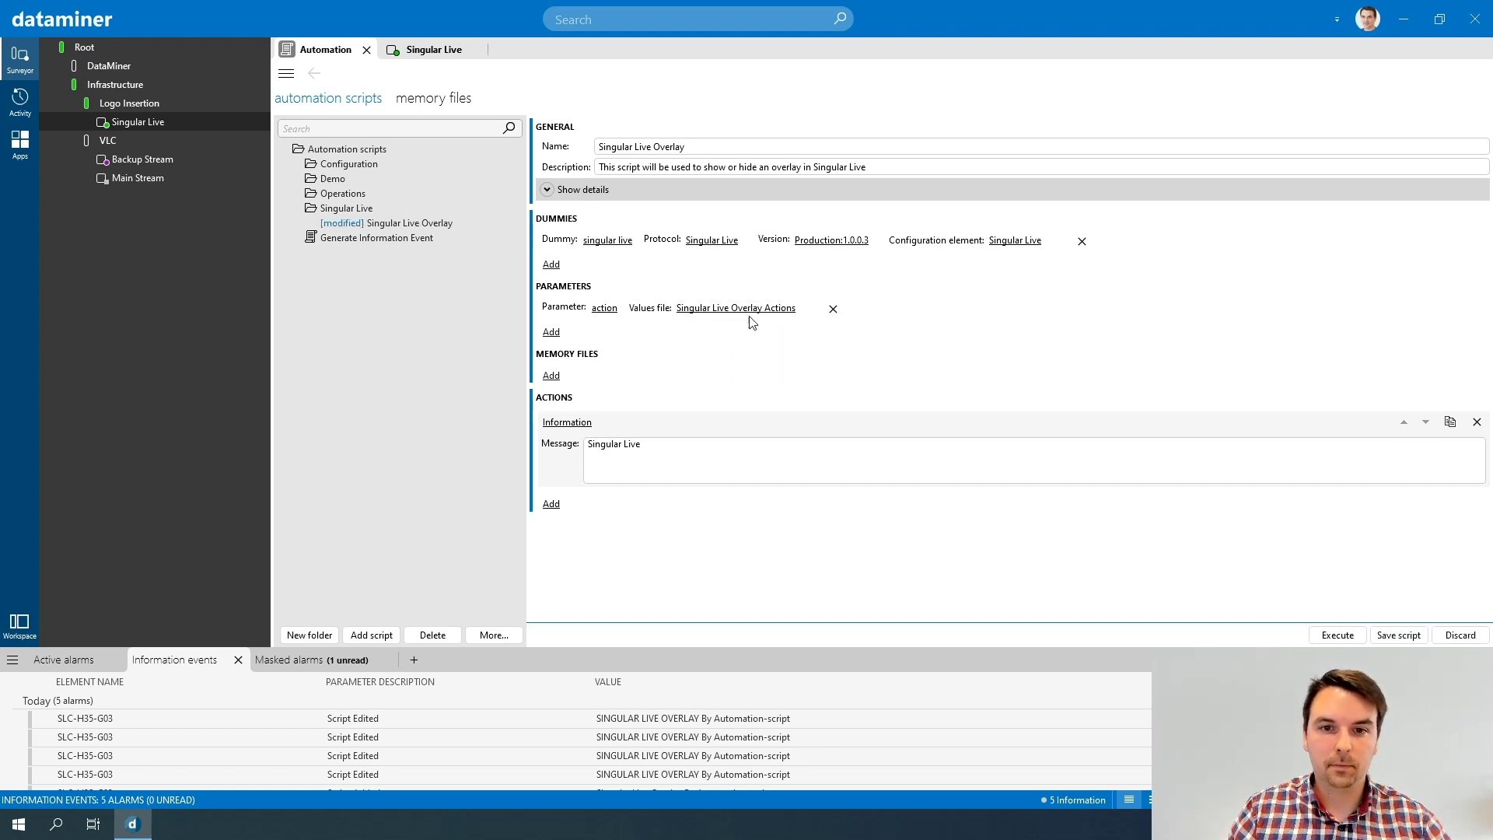
click(1398, 635)
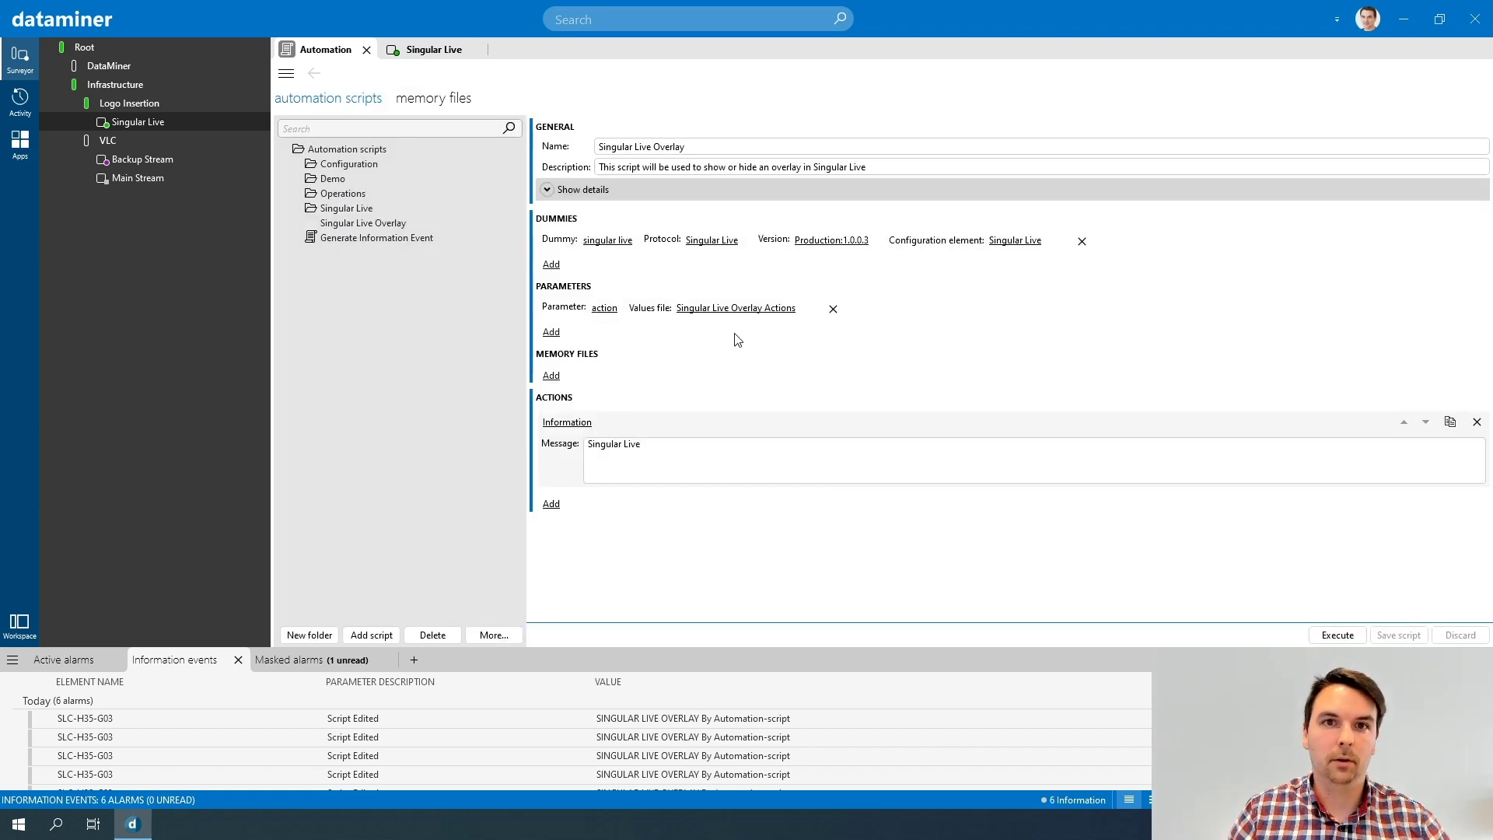
Review the entries of the Singular Live Overlay Actions memory file, and return to the automation script
click(445, 101)
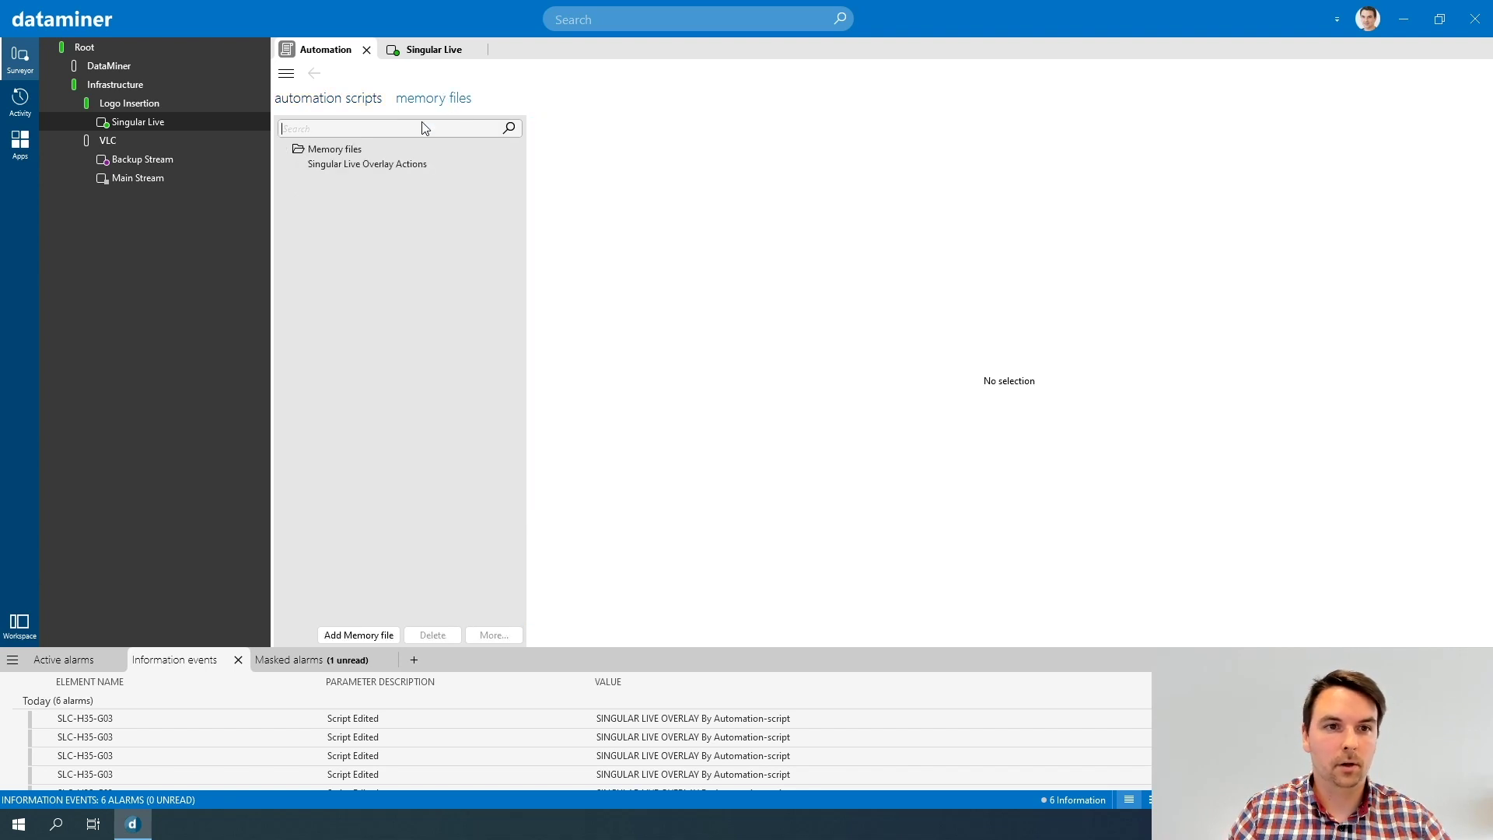
click(360, 164)
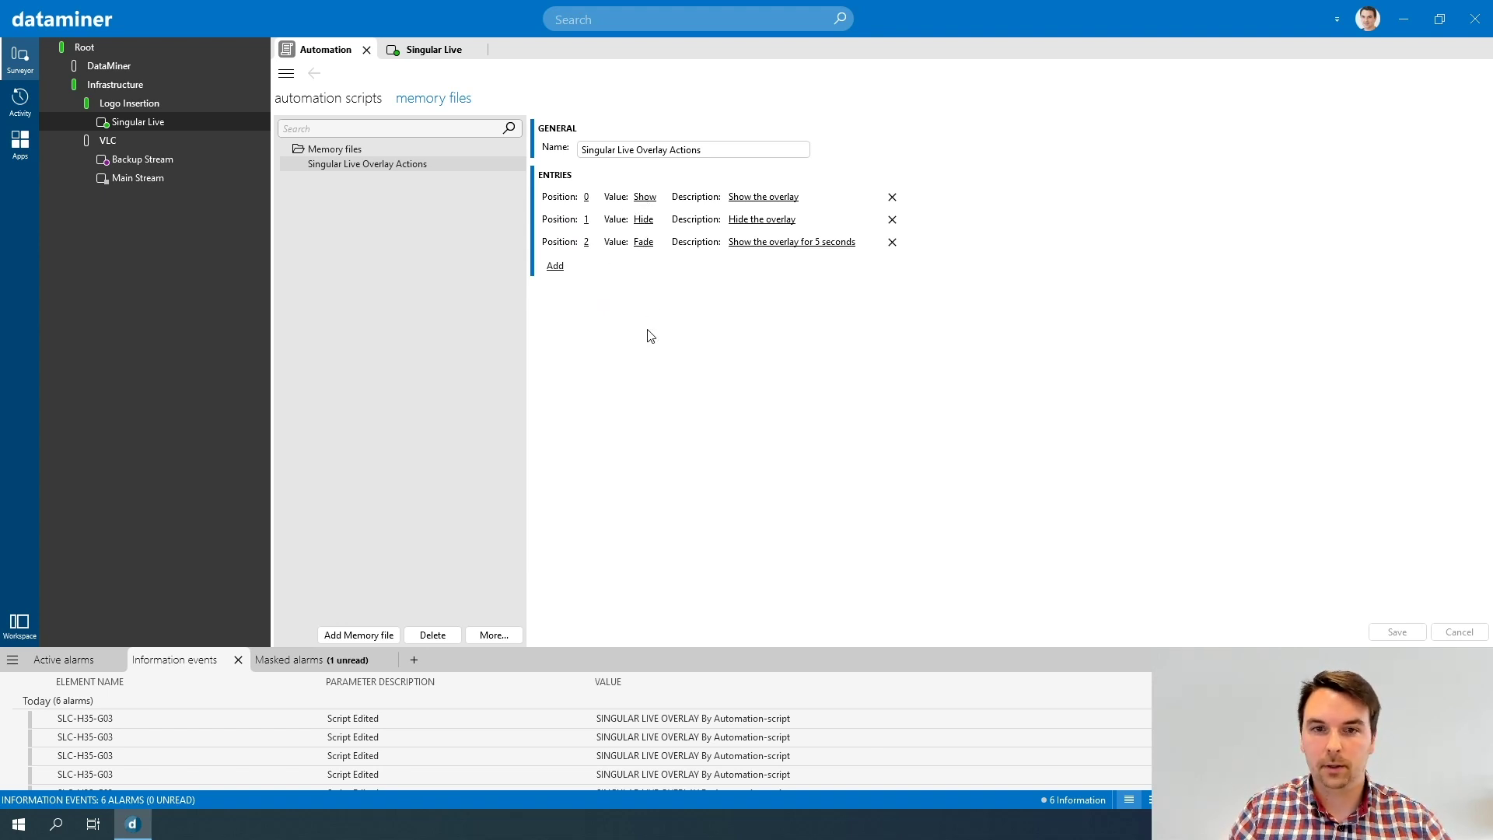
click(358, 102)
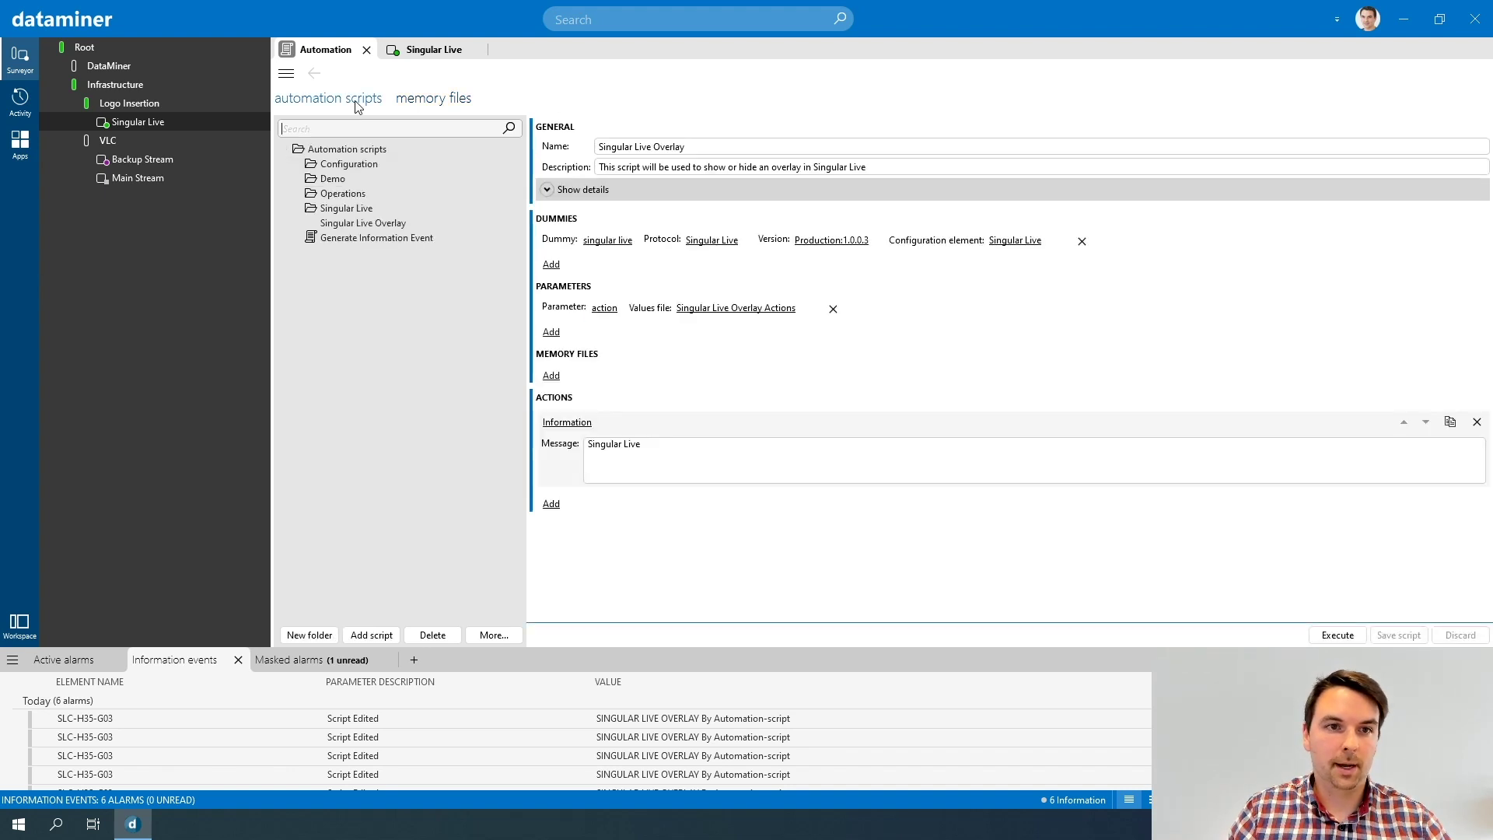
Check the selectable values of the action parameter in the script's execution window, and close it without executing
click(1335, 636)
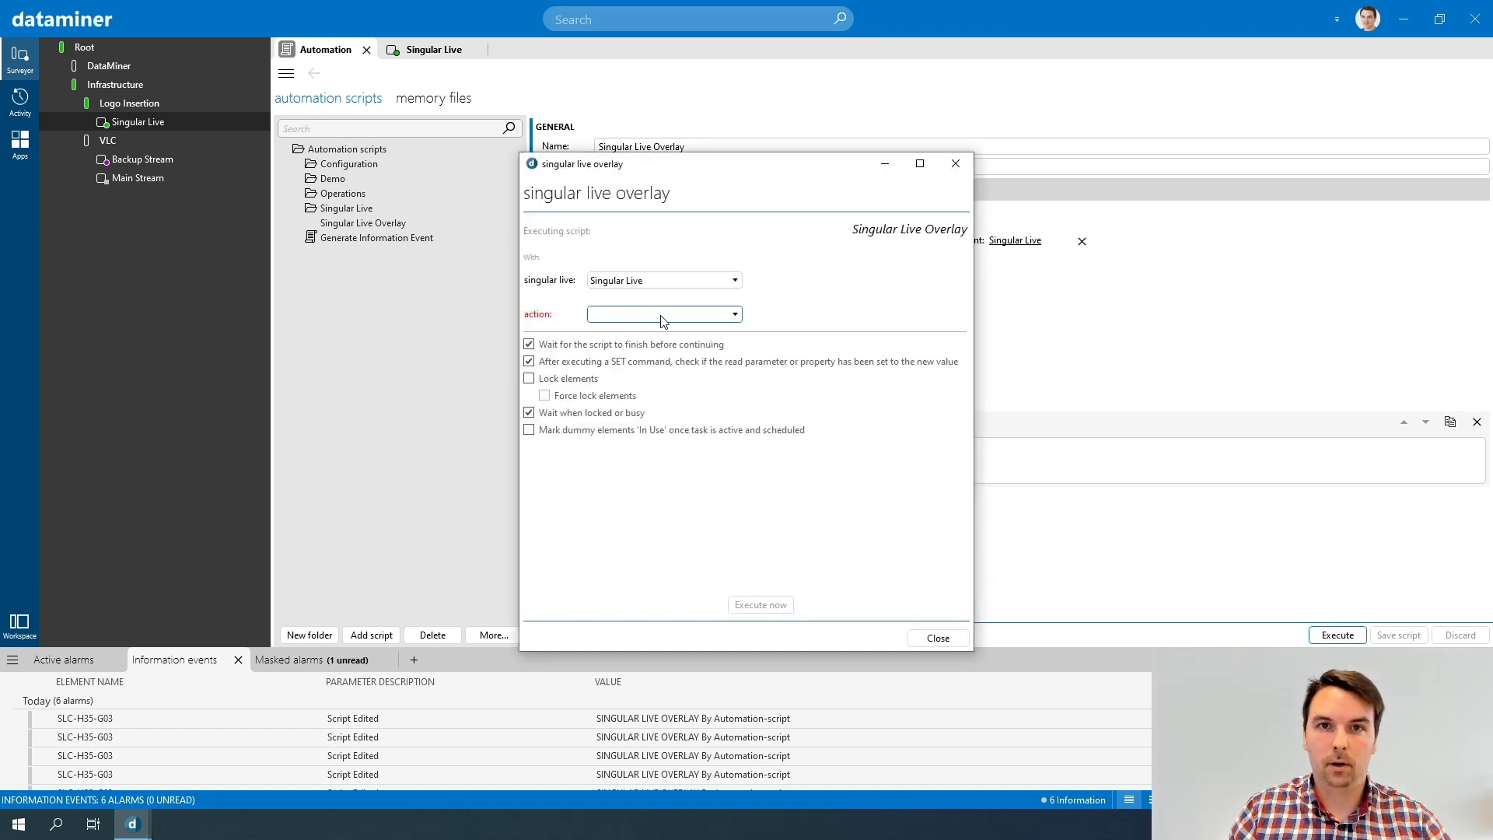
click(736, 315)
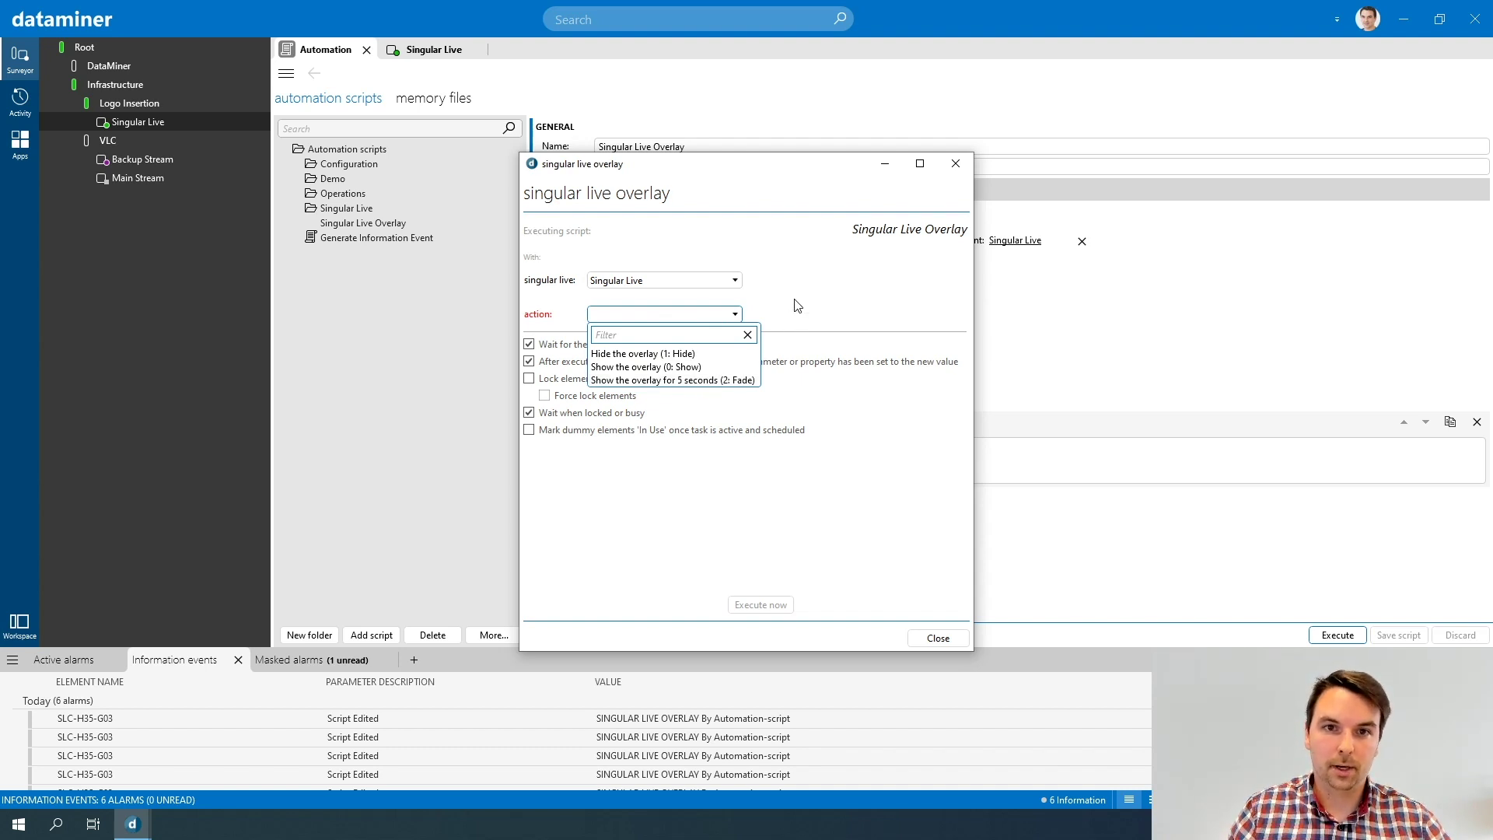
click(881, 293)
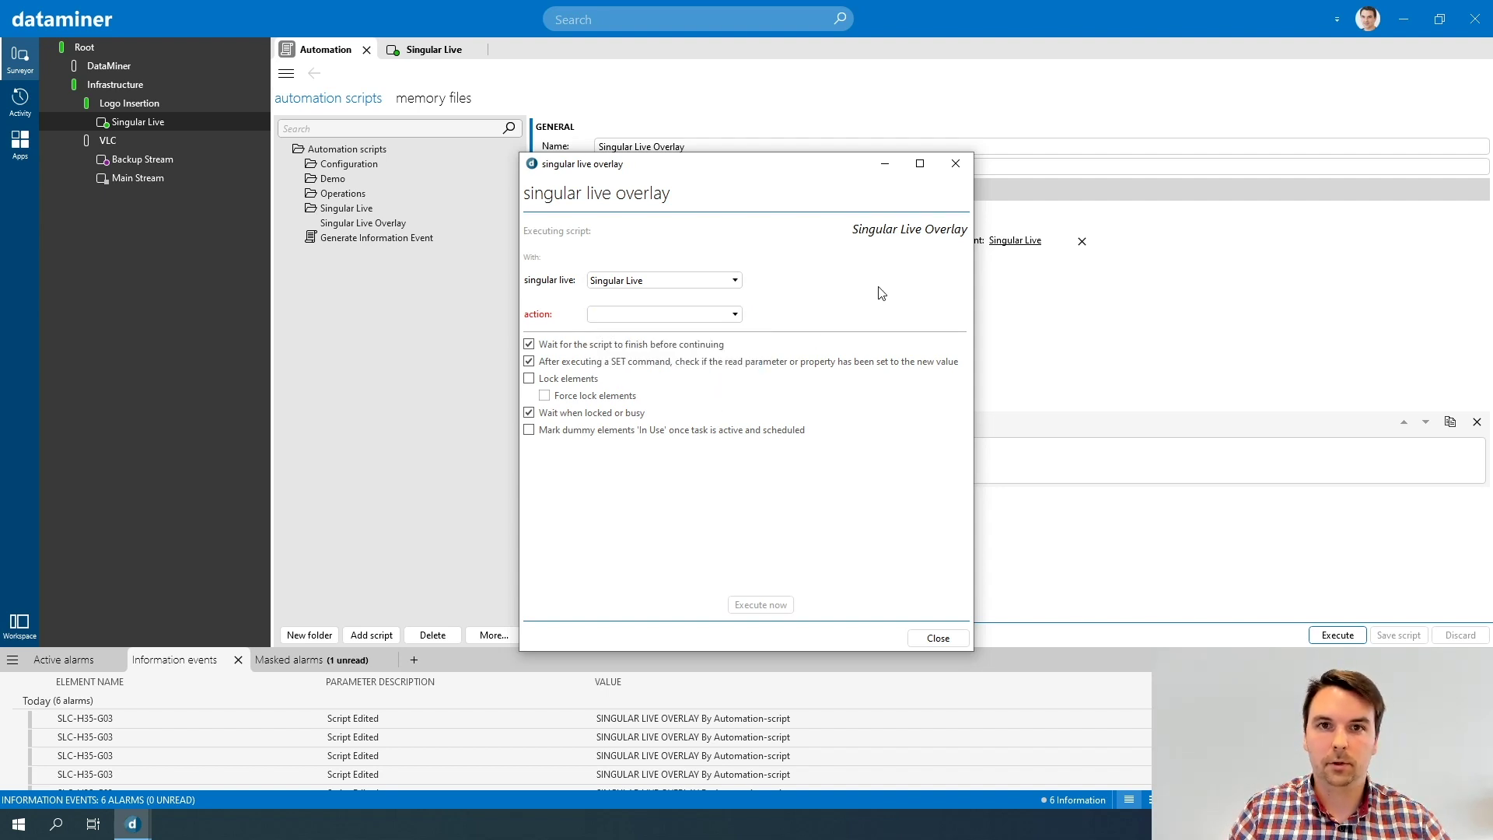
click(957, 162)
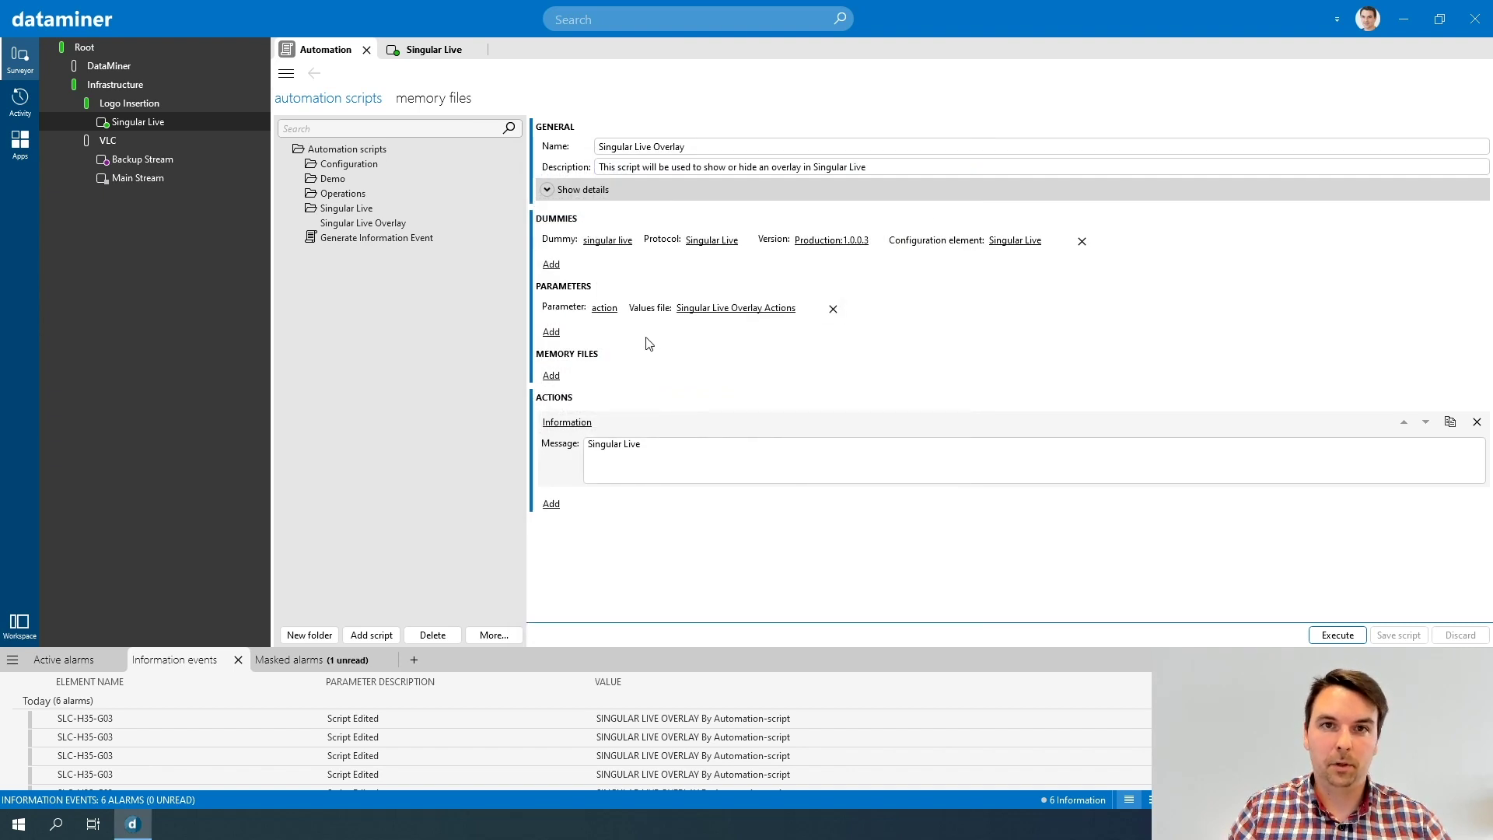
Add a second script parameter named "type" without a values file and save the script
click(550, 332)
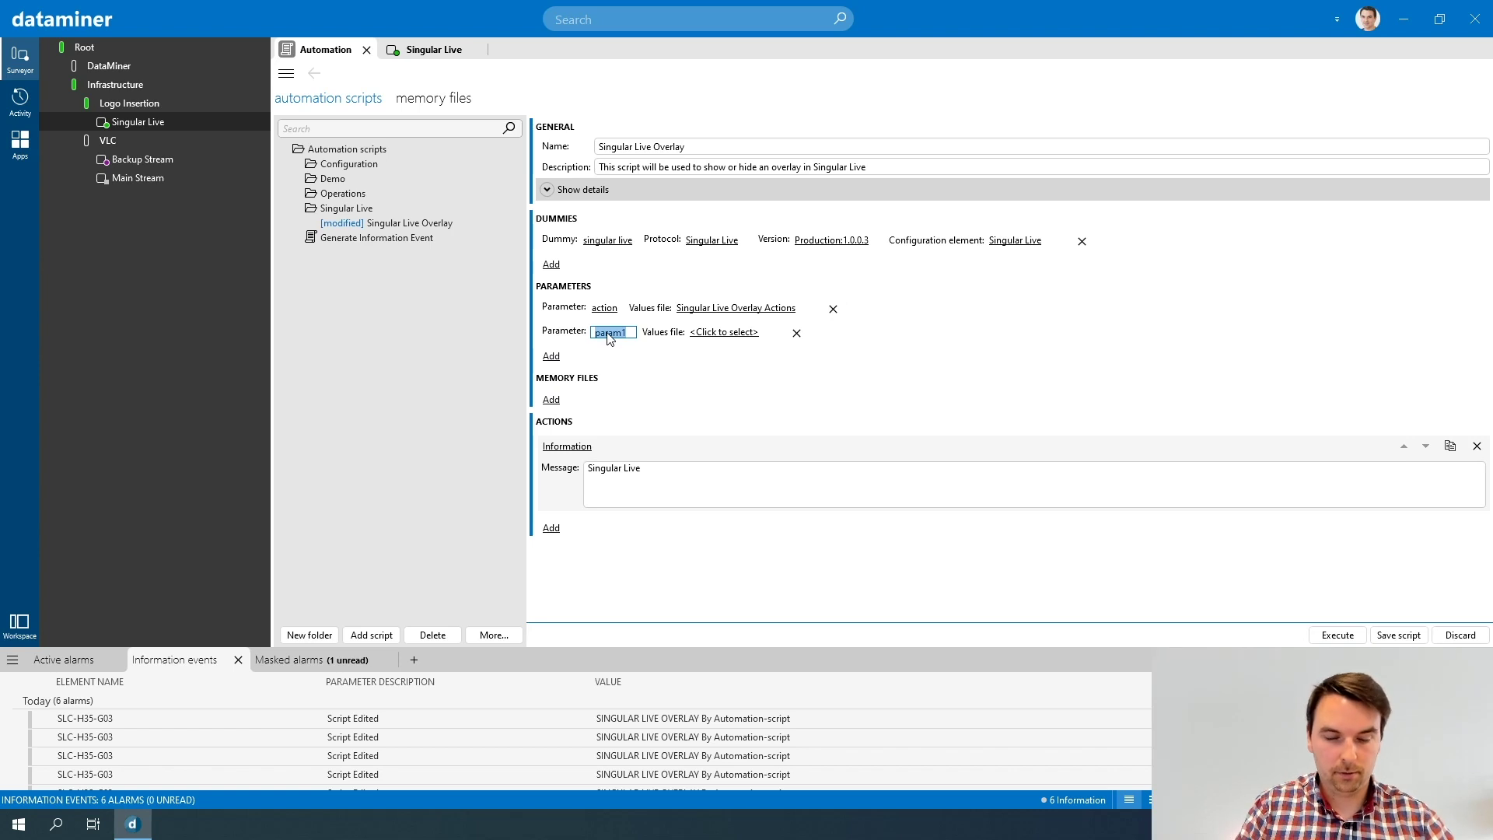
text(type)
key(Return)
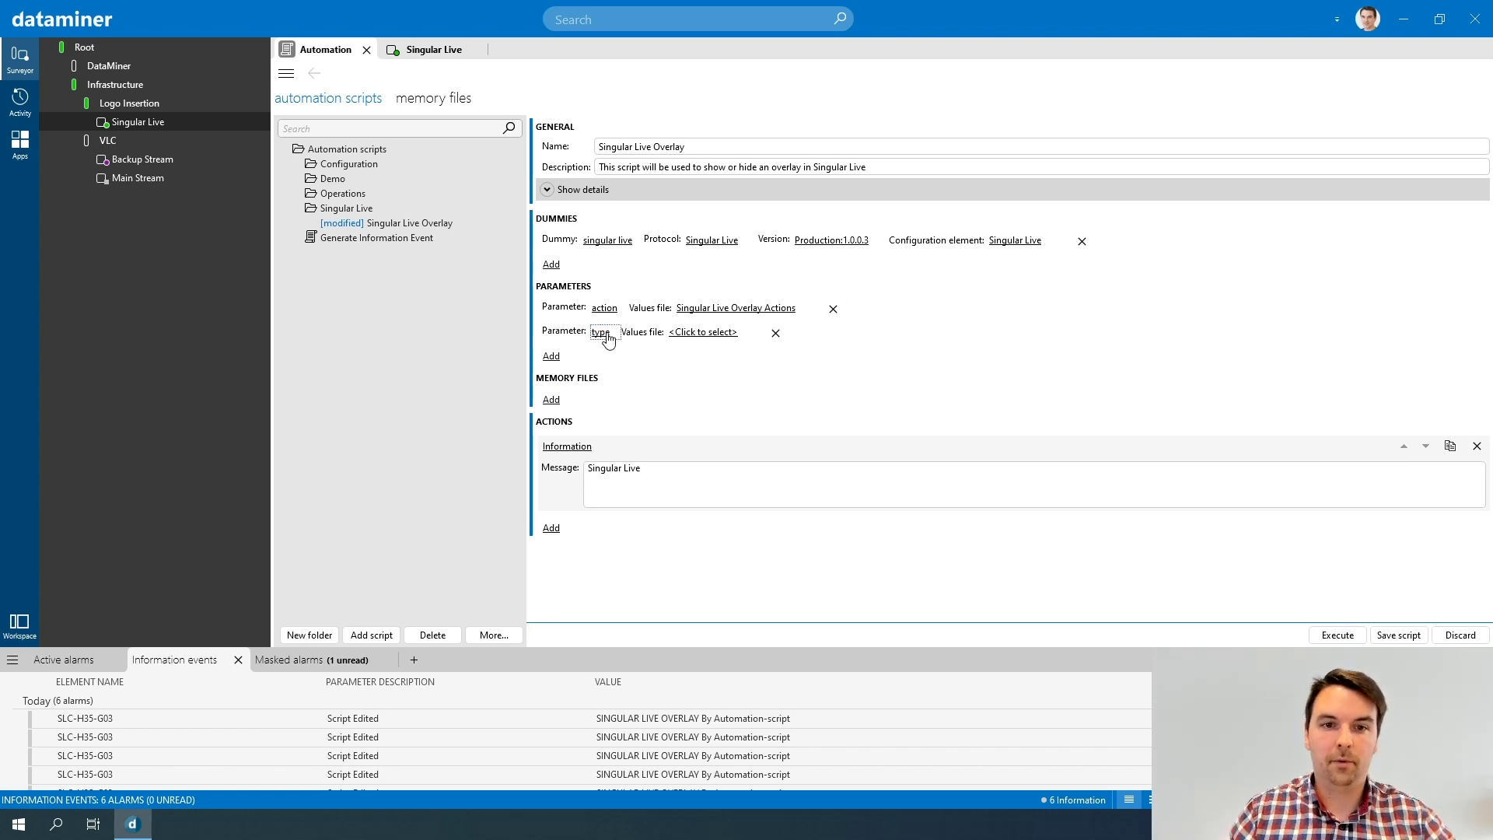
click(1398, 635)
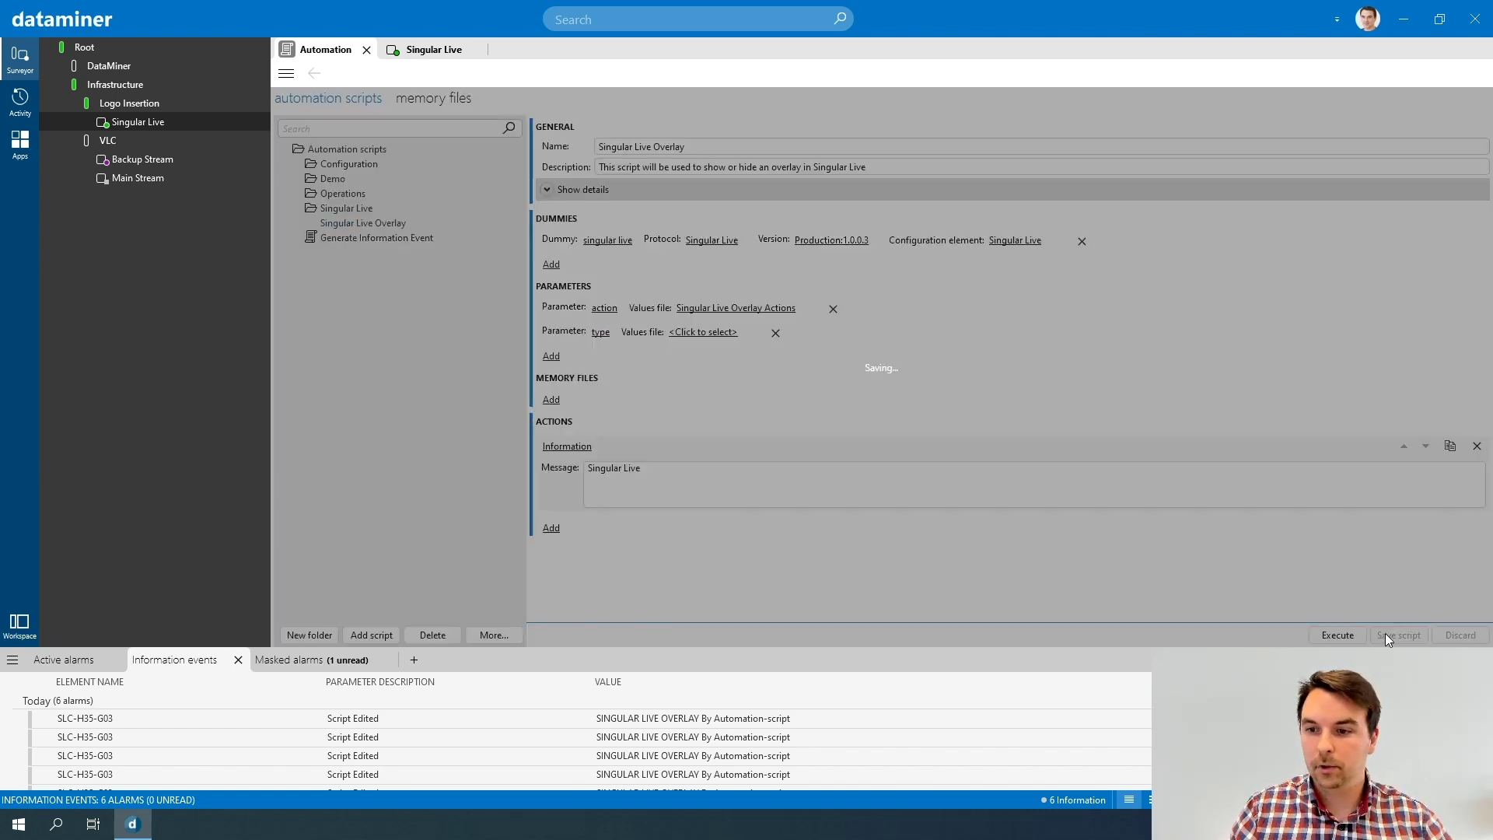
Check the type parameter in the execution window, and delete it from the script and save
click(1336, 636)
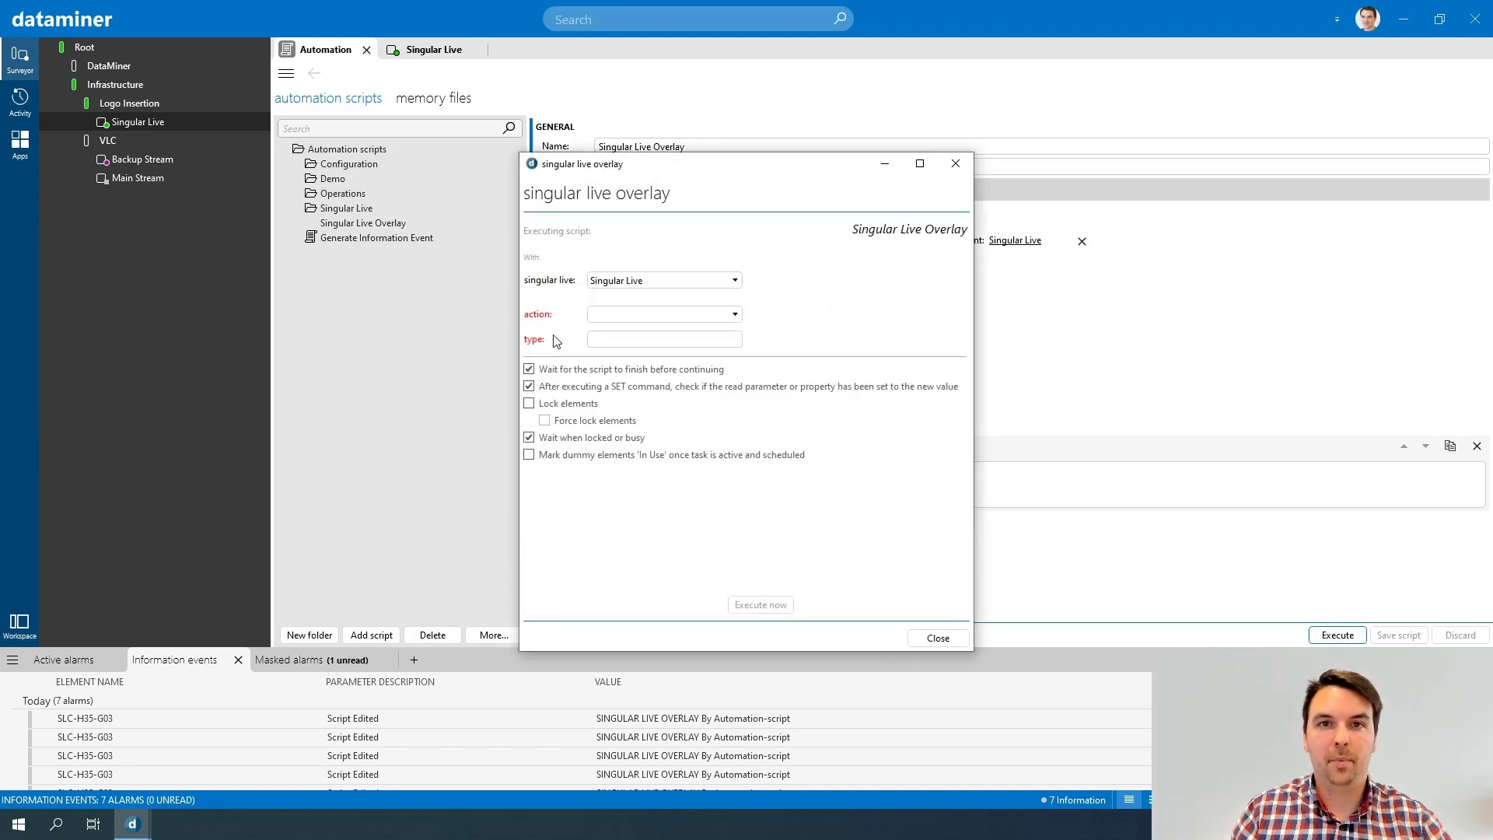
click(956, 163)
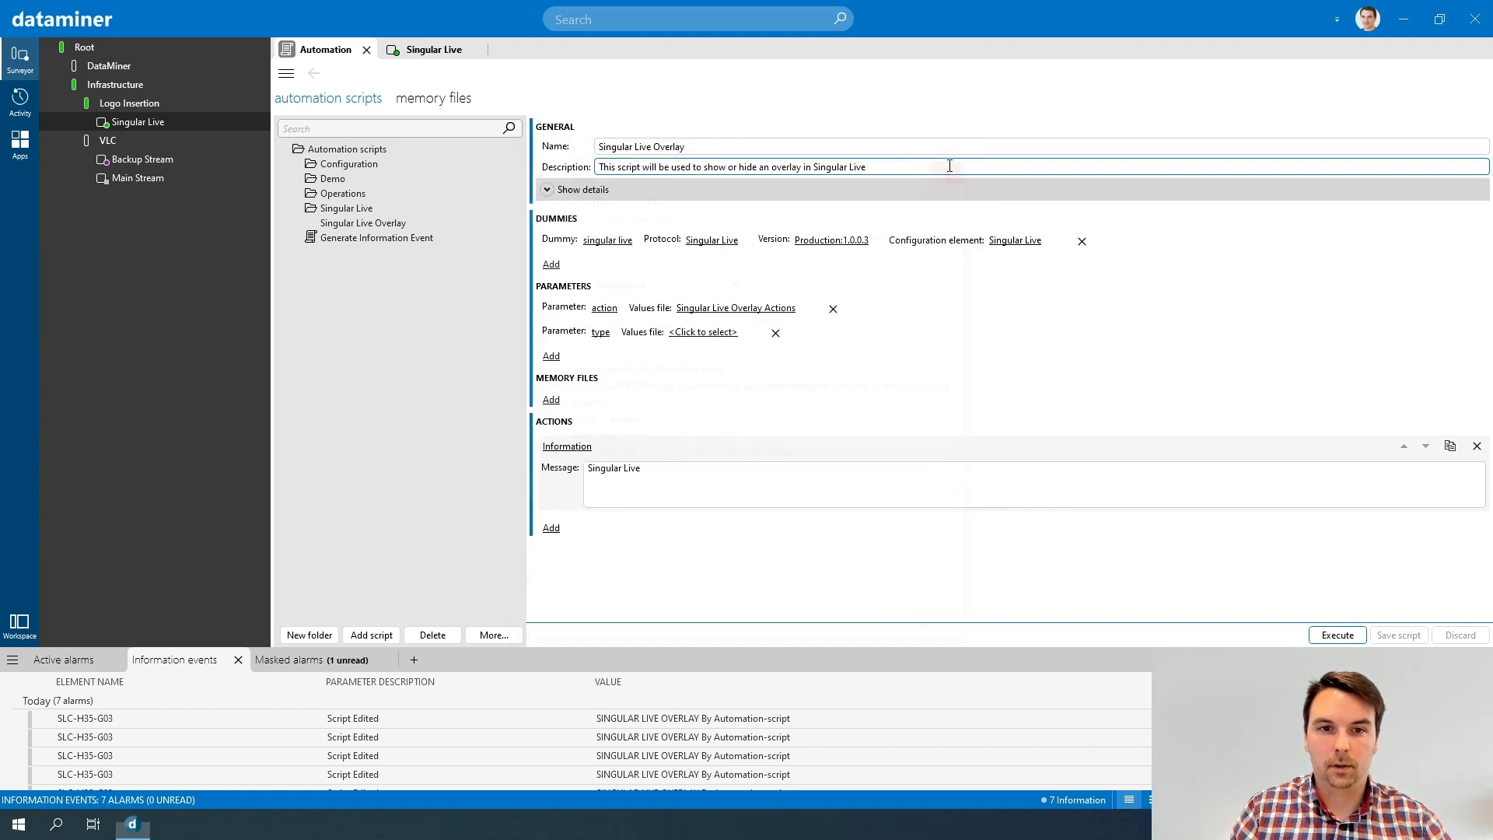
click(775, 334)
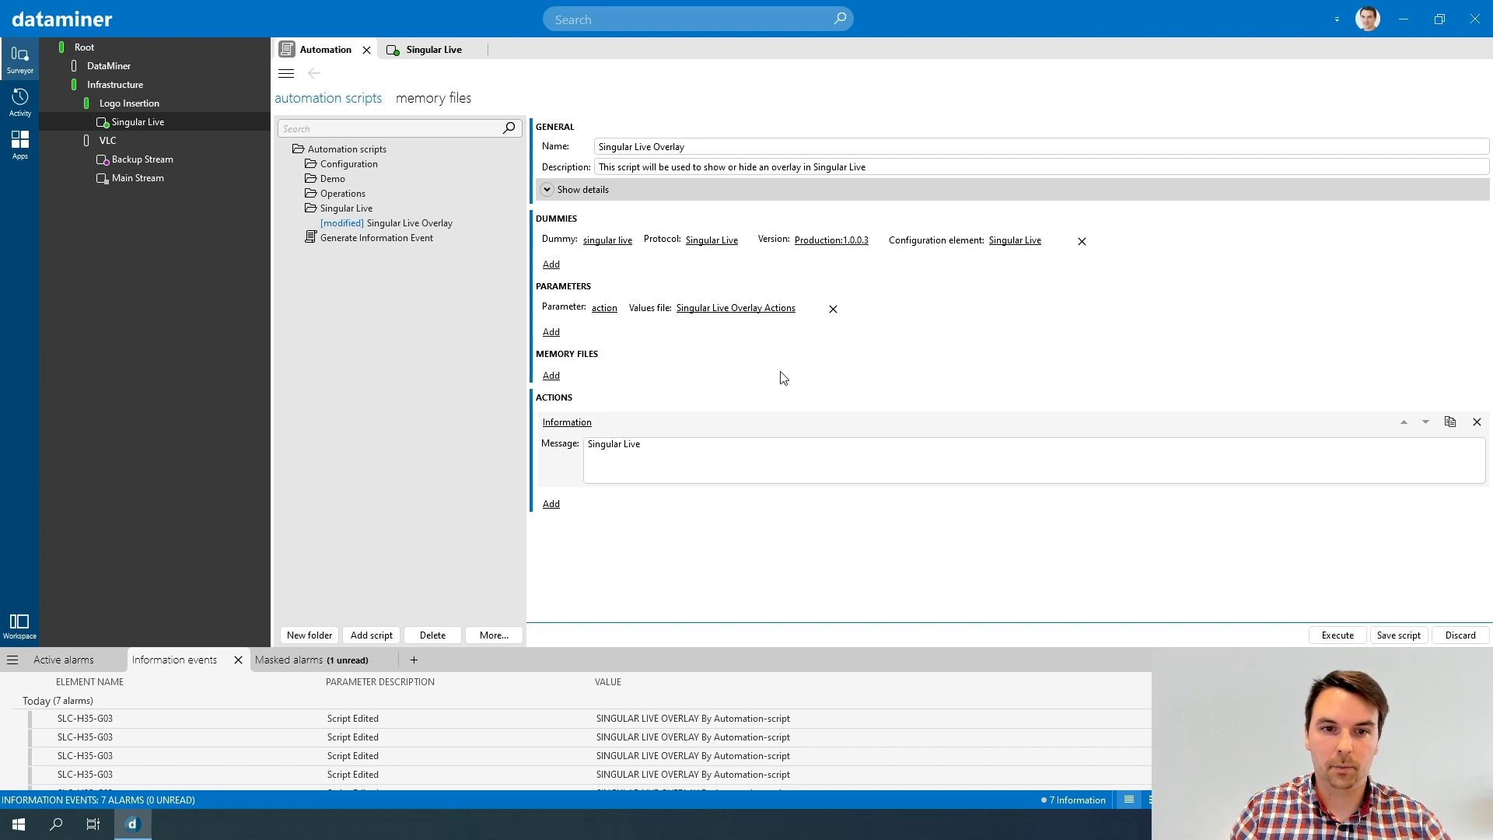
click(1394, 635)
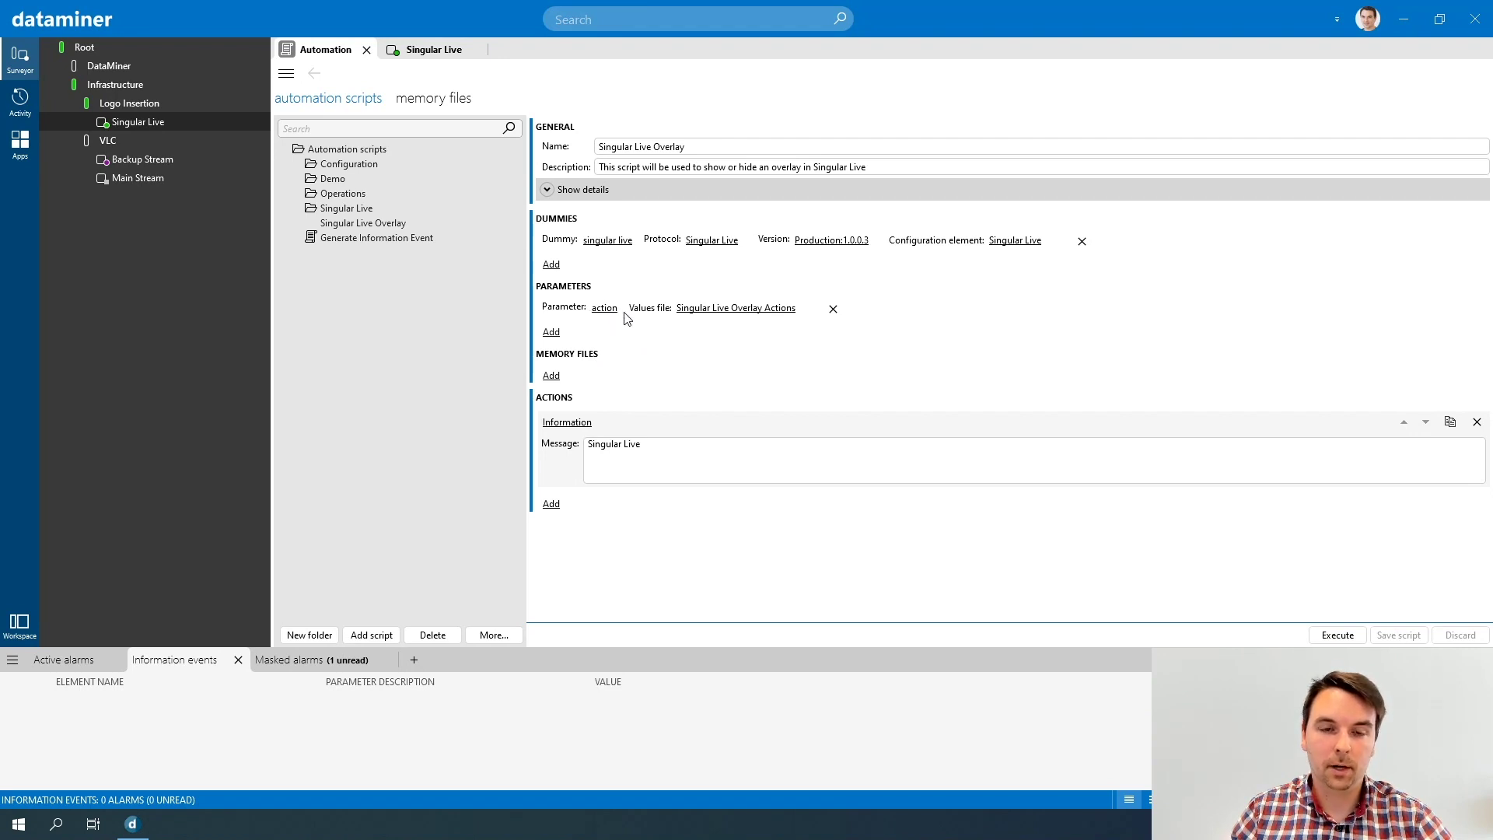
Add a memory file to the script, change it from volatile to Persistent, and save the script
click(559, 377)
click(603, 379)
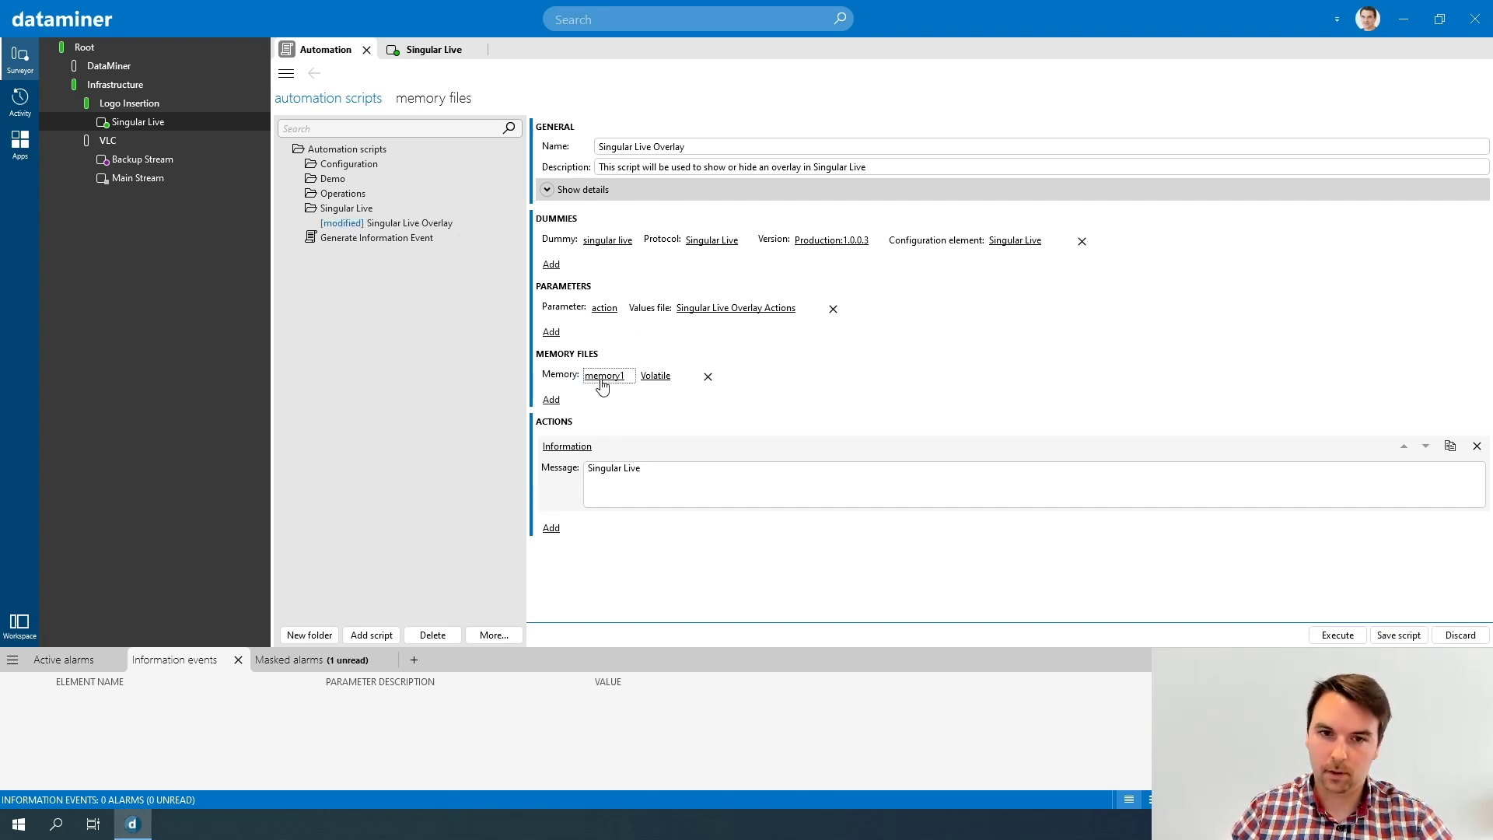
click(628, 400)
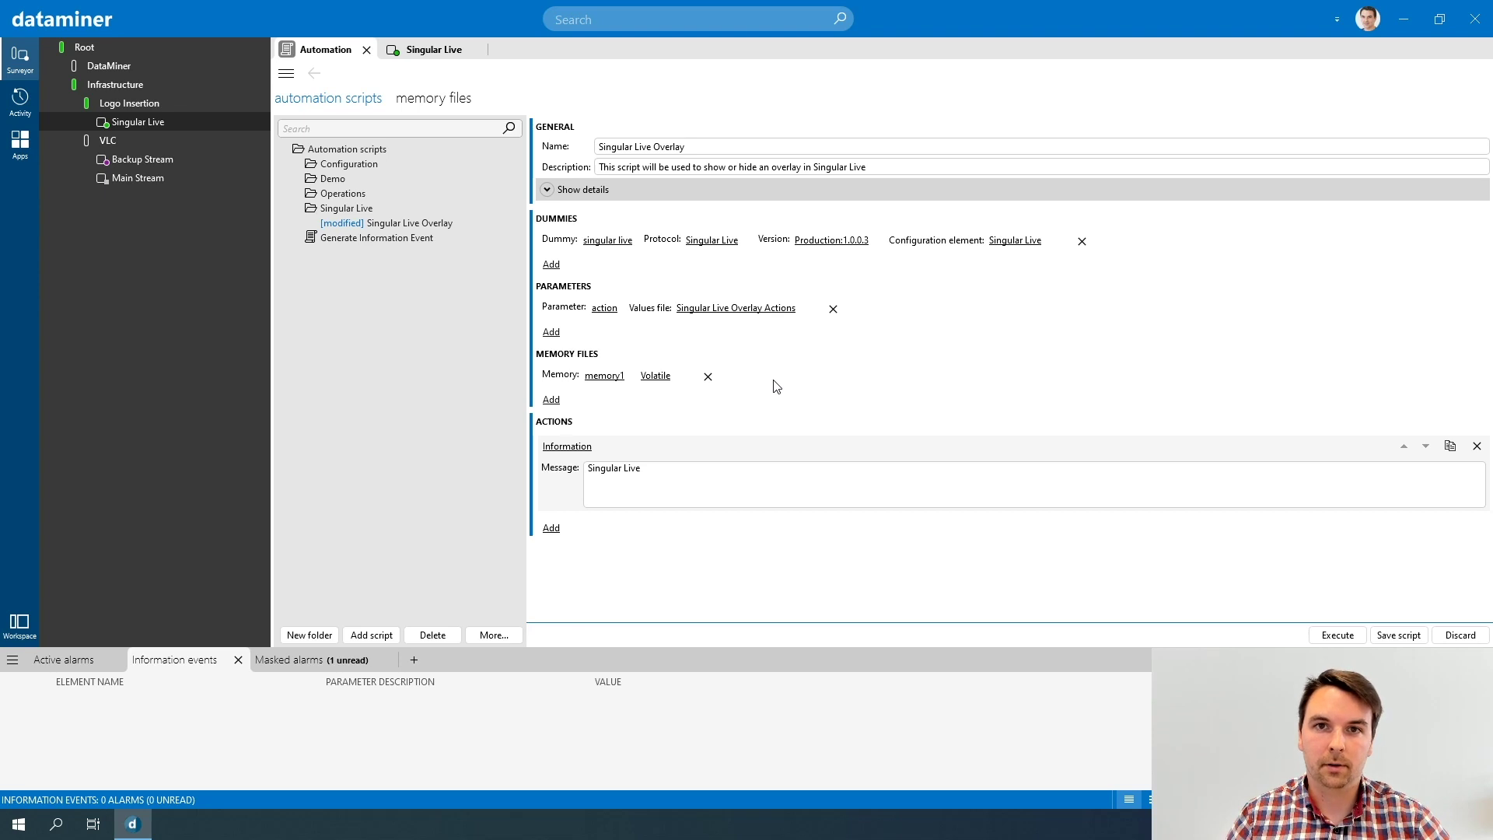
click(664, 376)
click(672, 403)
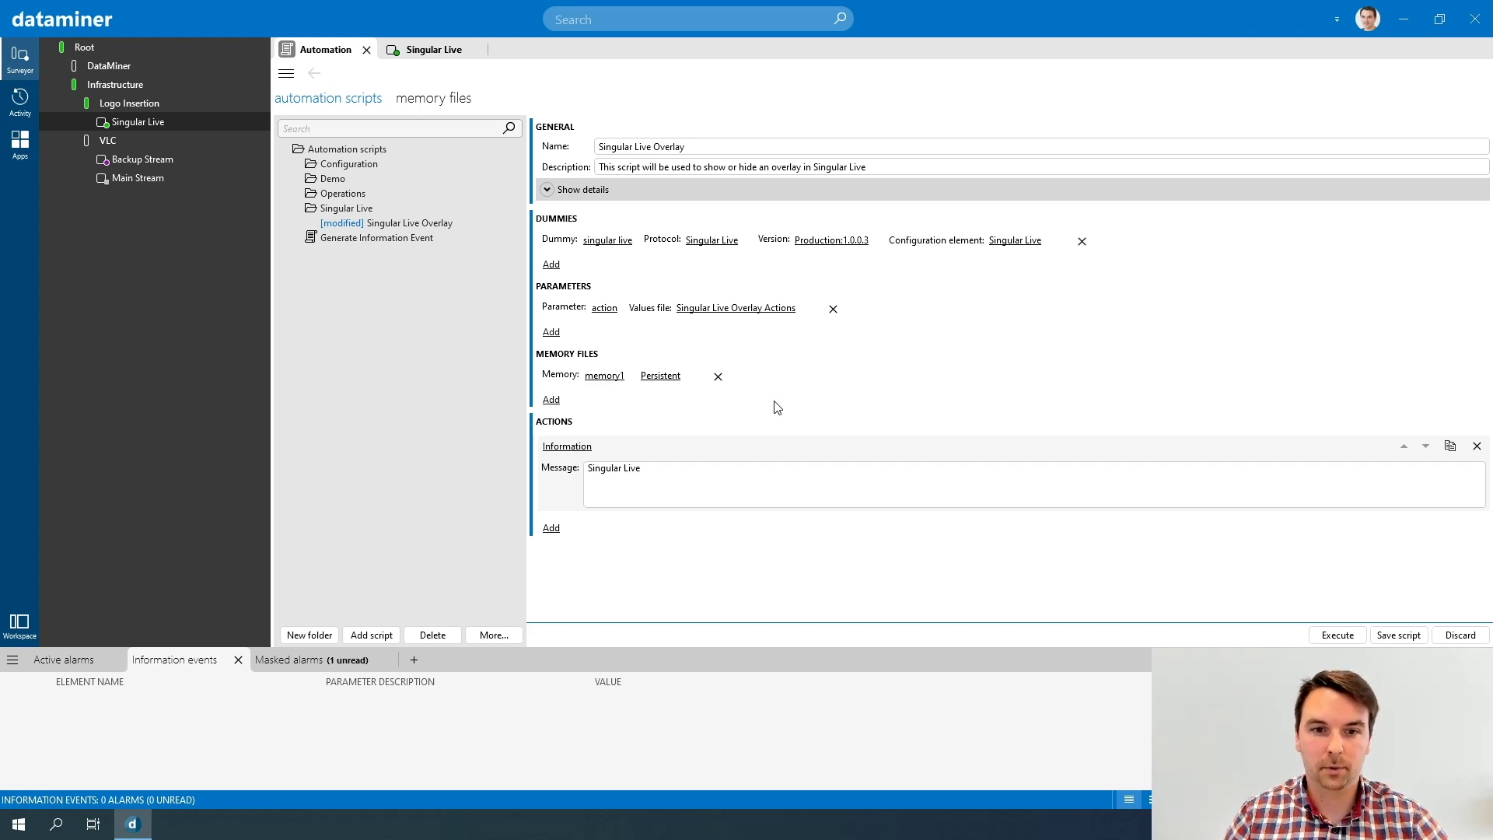
click(1398, 635)
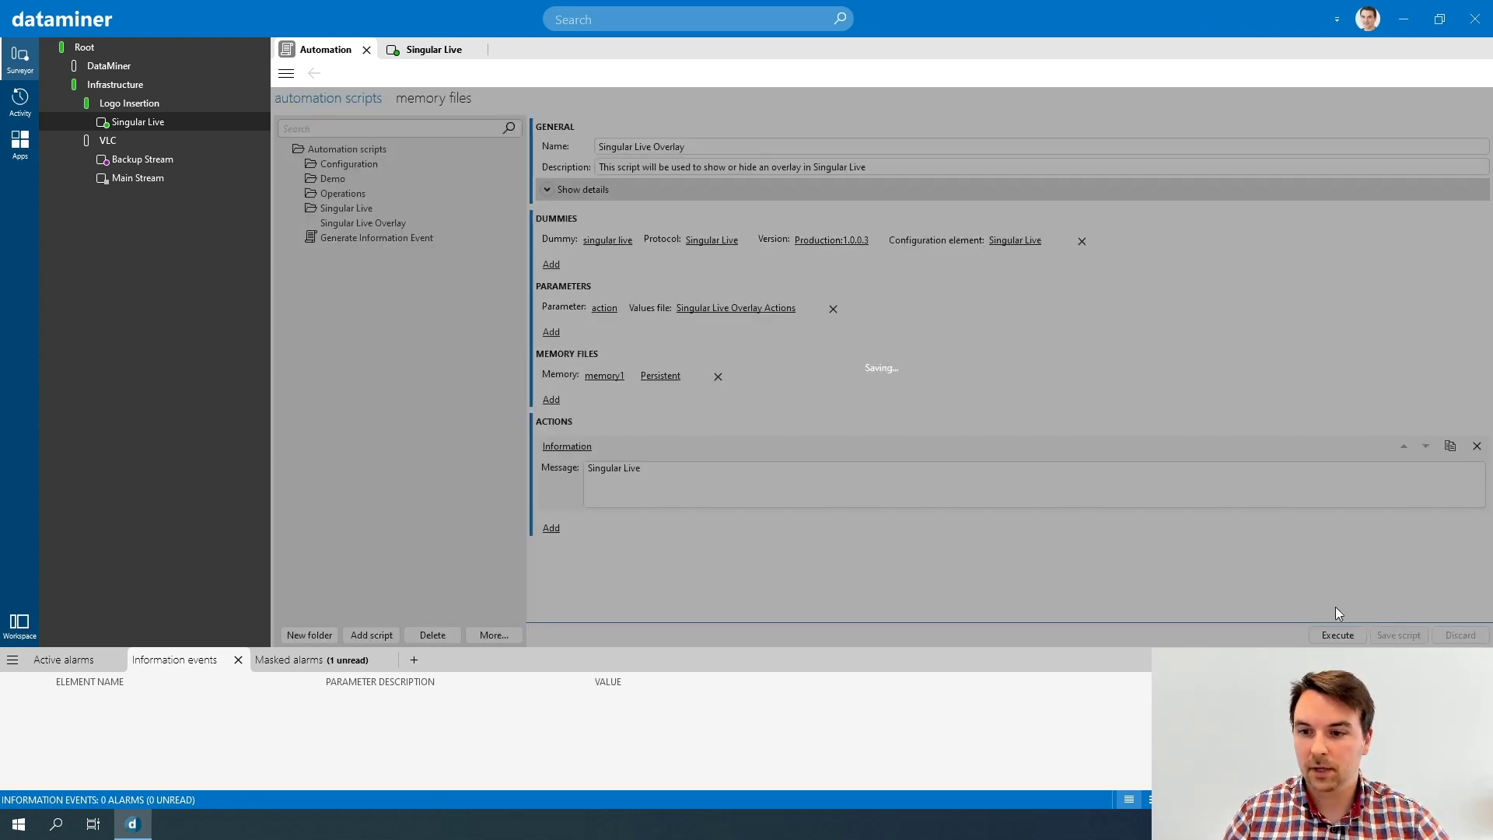
Check the execution window by choosing Singular Live Overlay Actions as memory file and "Hide the overlay (1: Hide)" as action, and close without executing
click(1336, 634)
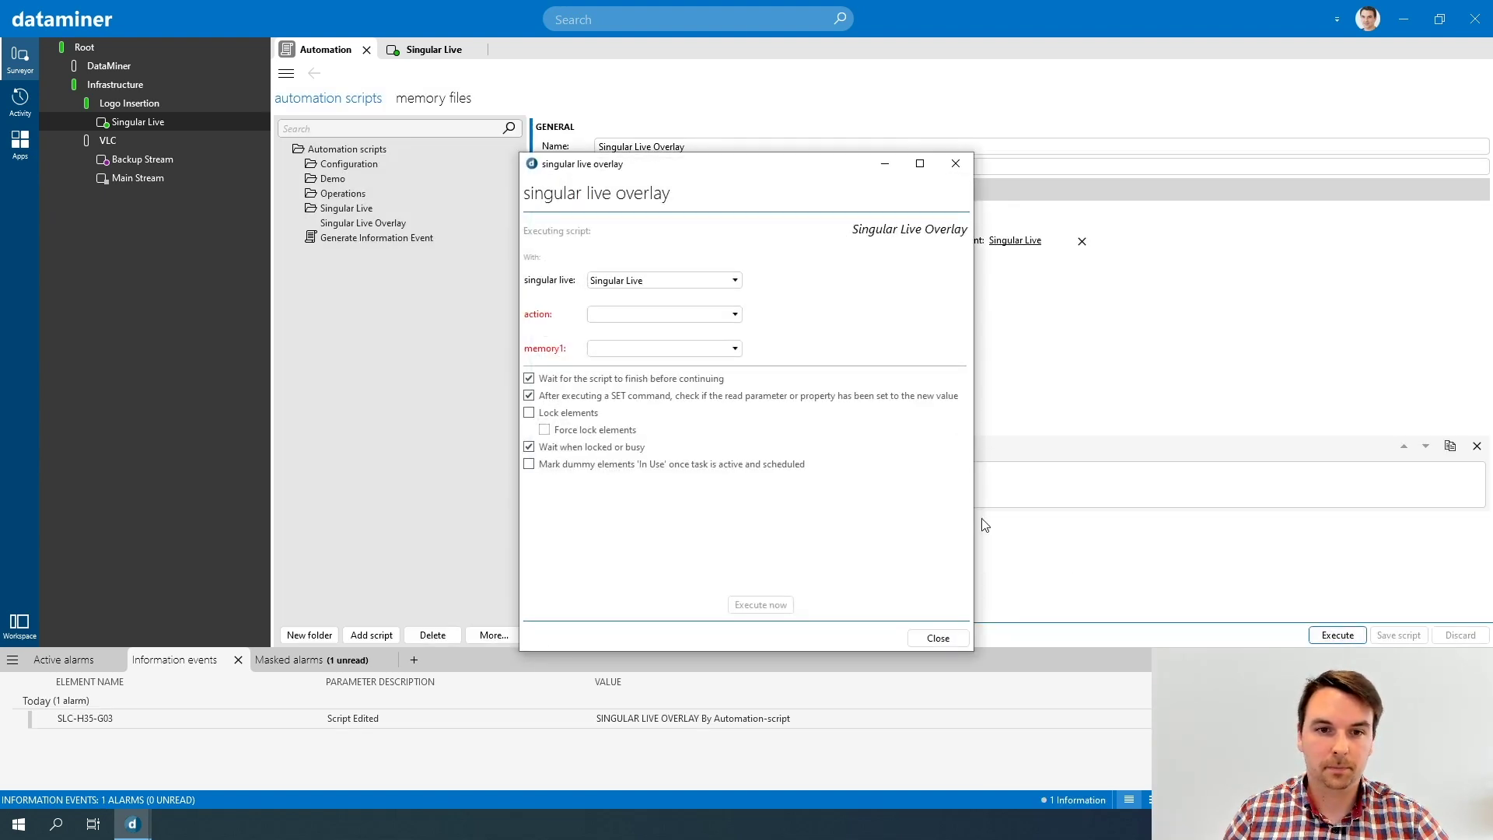
click(636, 357)
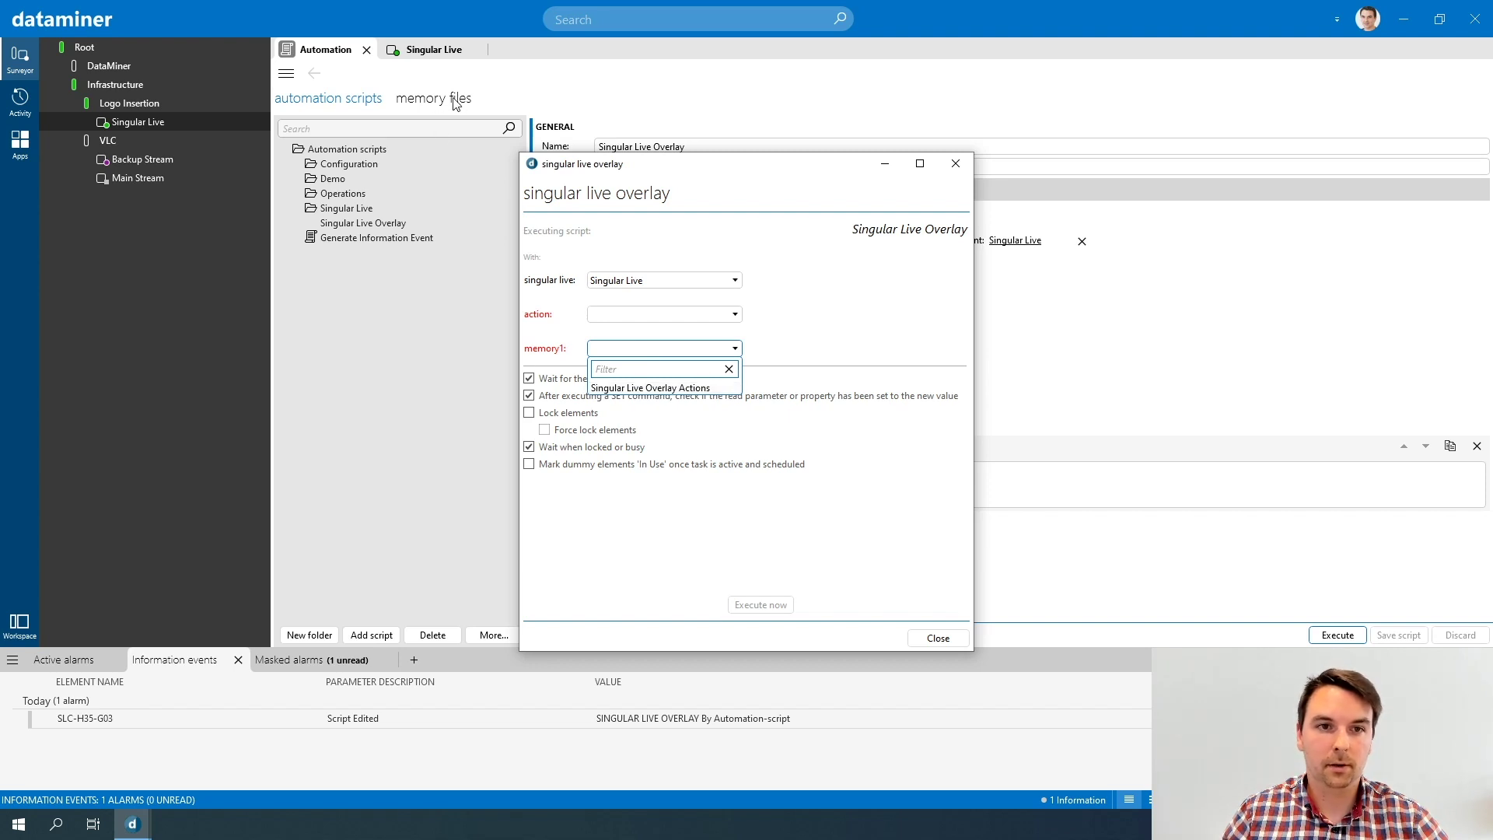
click(646, 388)
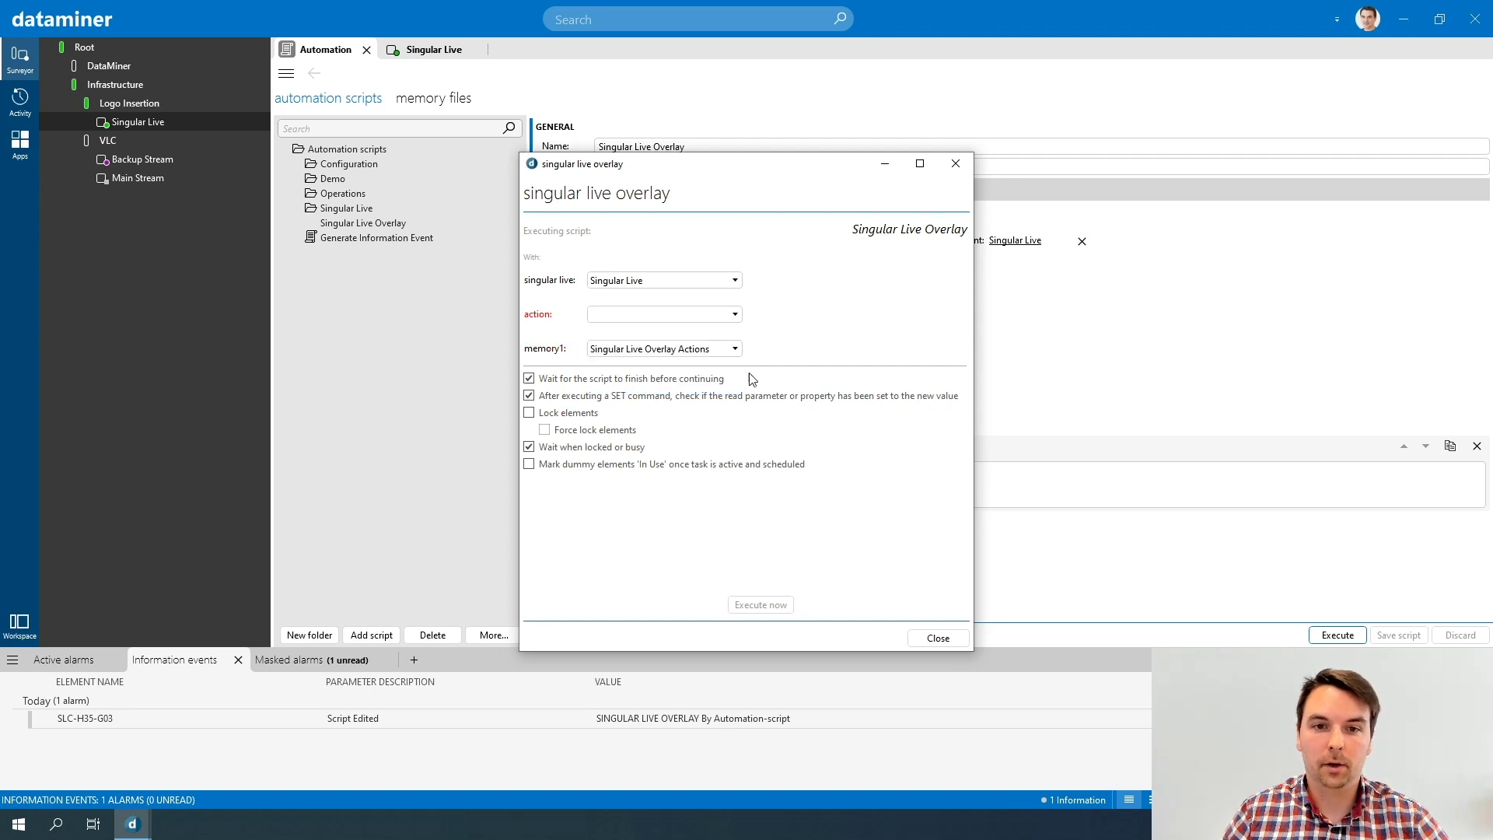
click(616, 314)
click(620, 348)
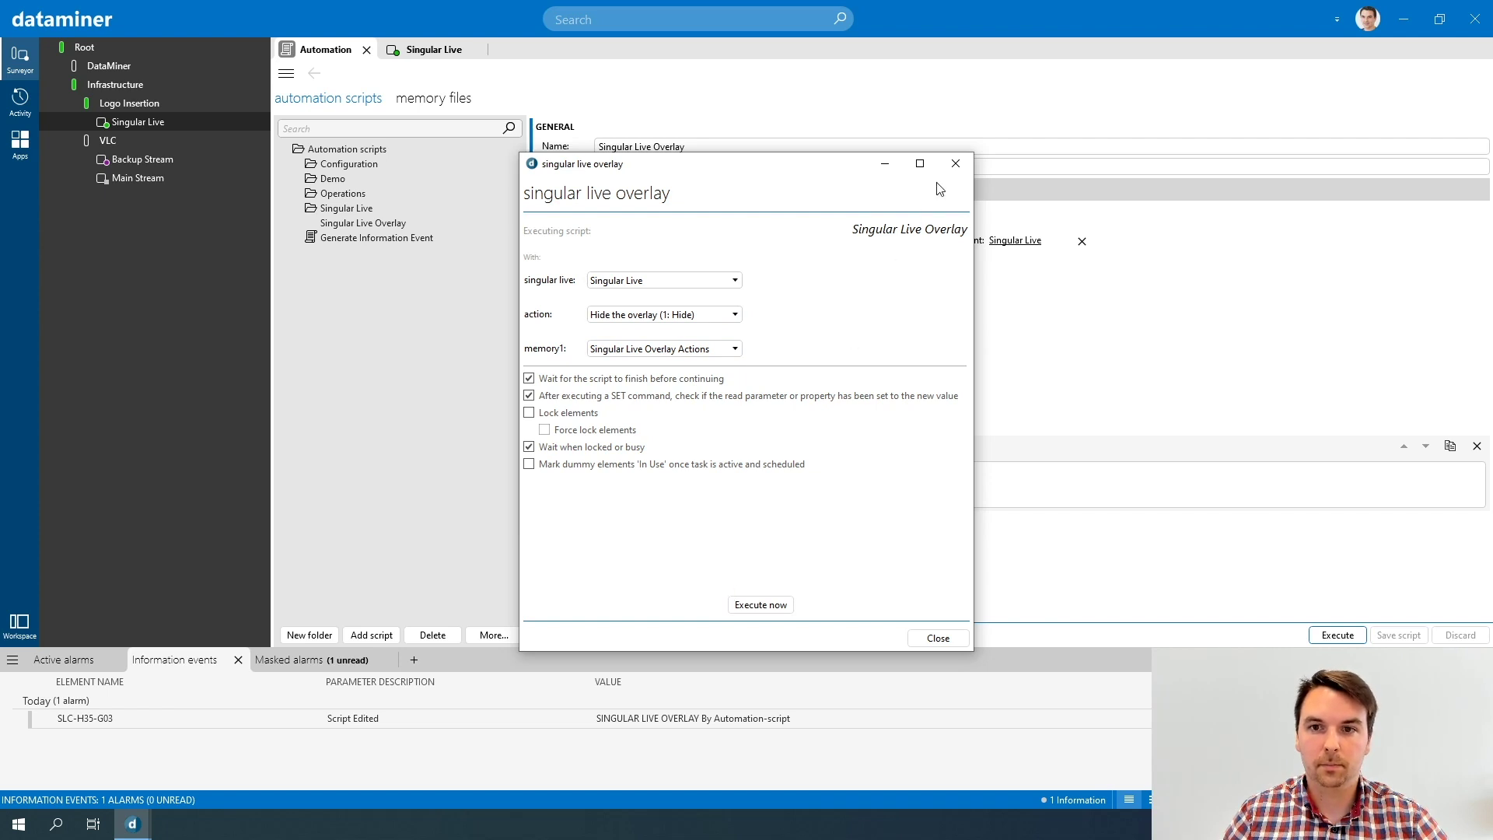
click(955, 164)
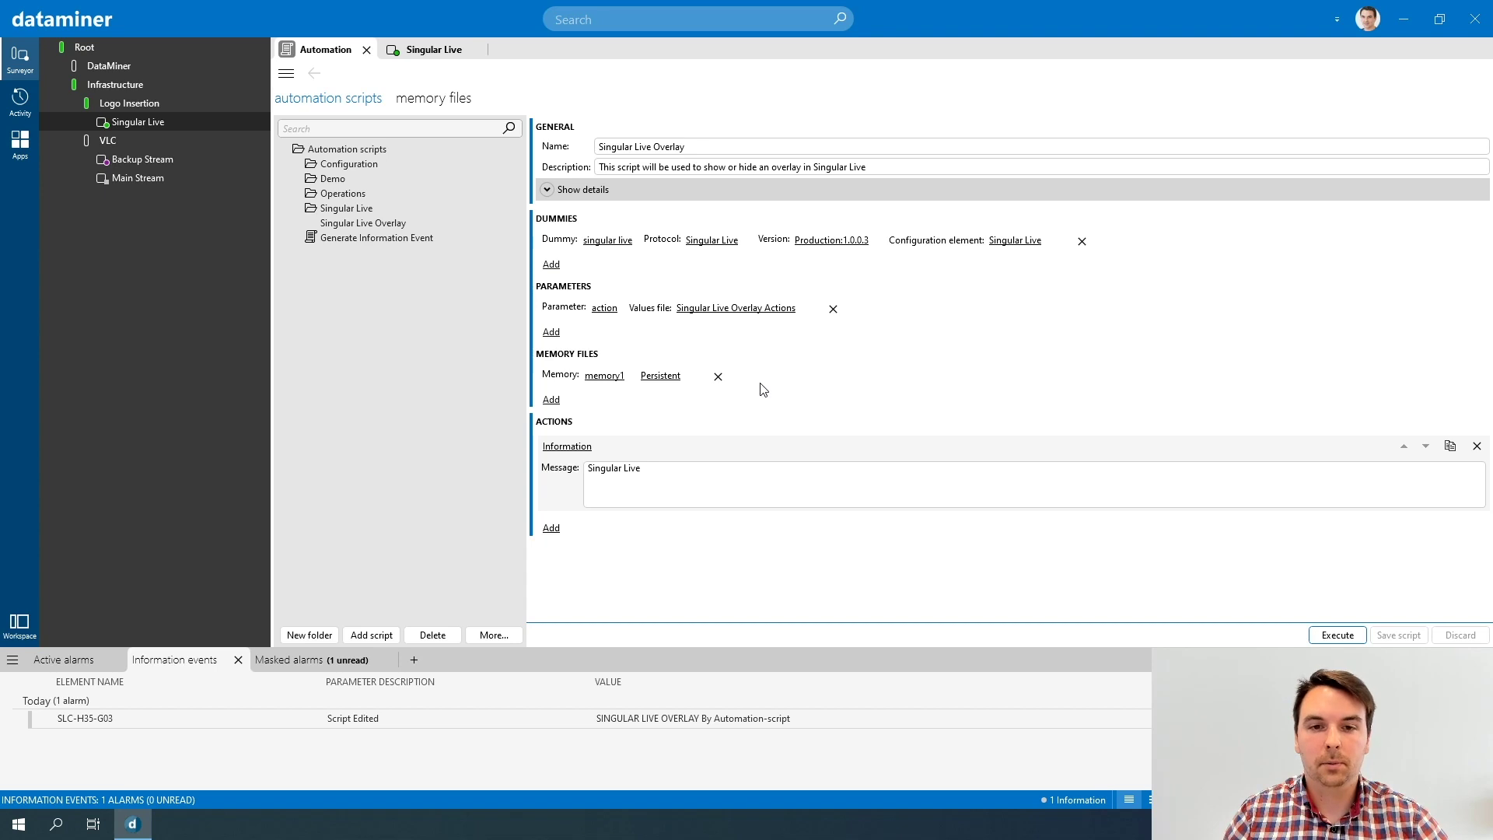
Remove the persistent memory file from the script and save the script
click(717, 377)
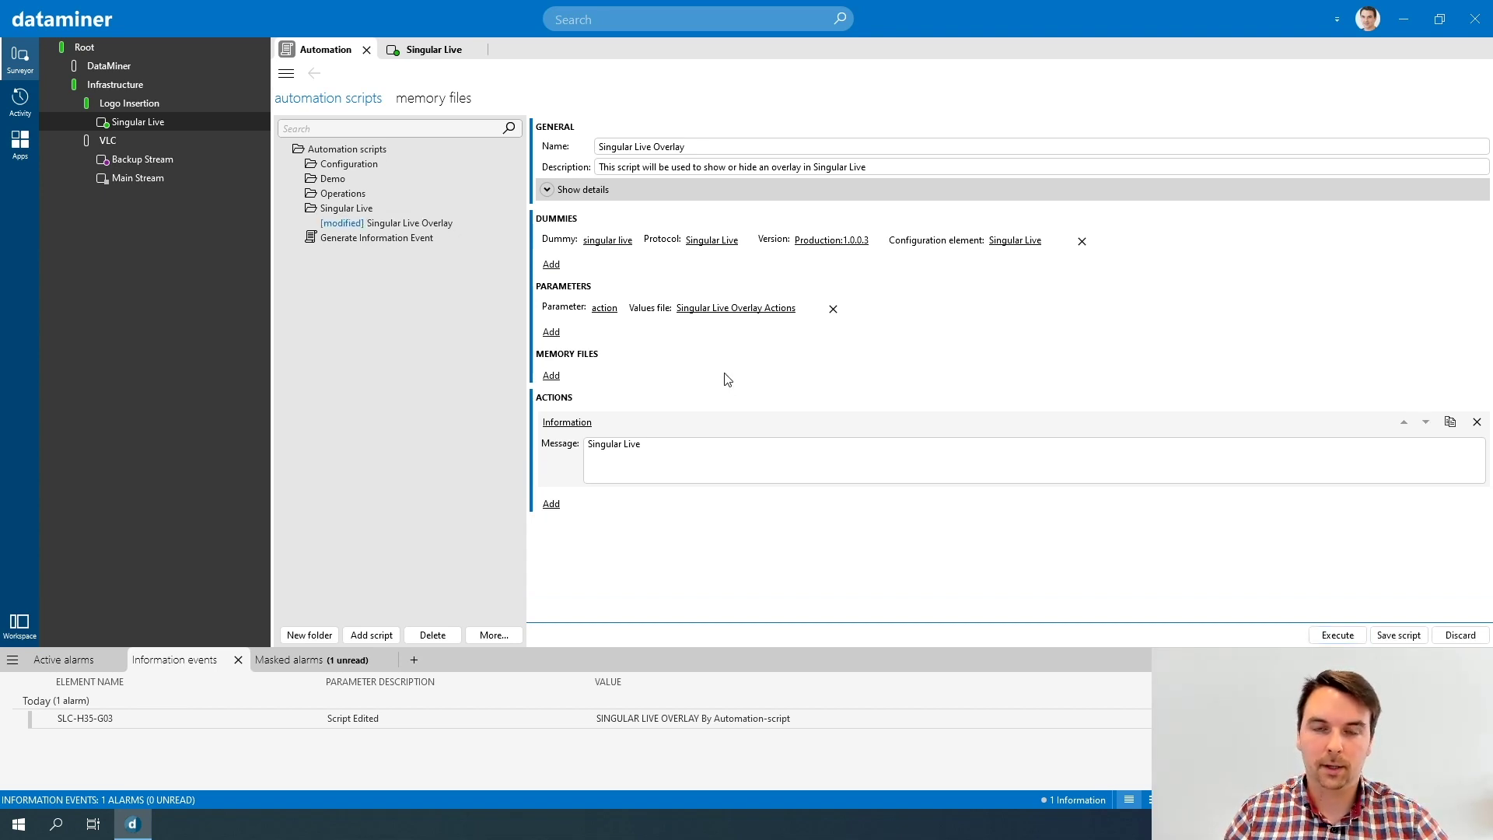
click(1398, 635)
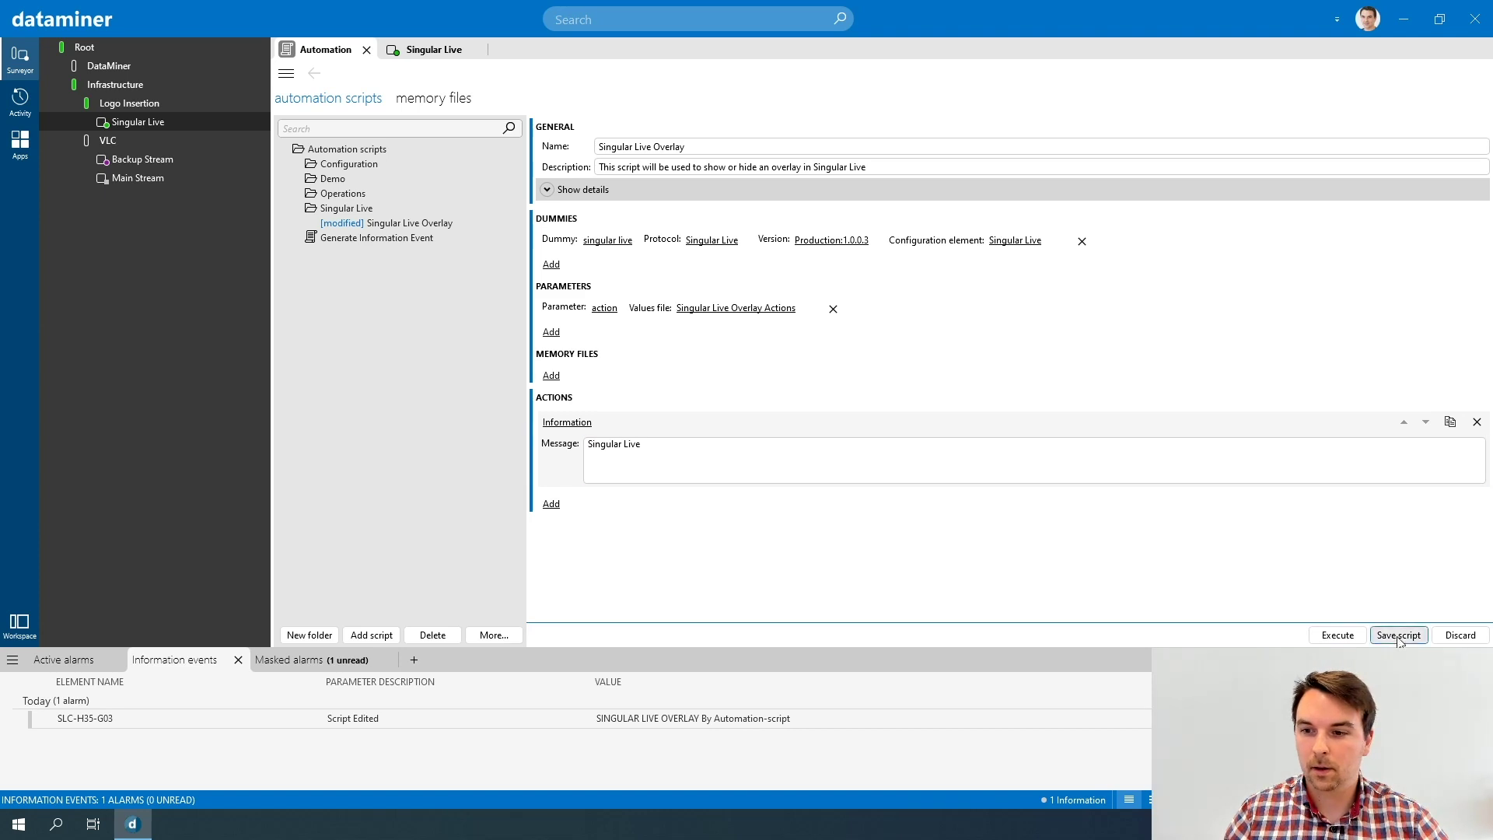